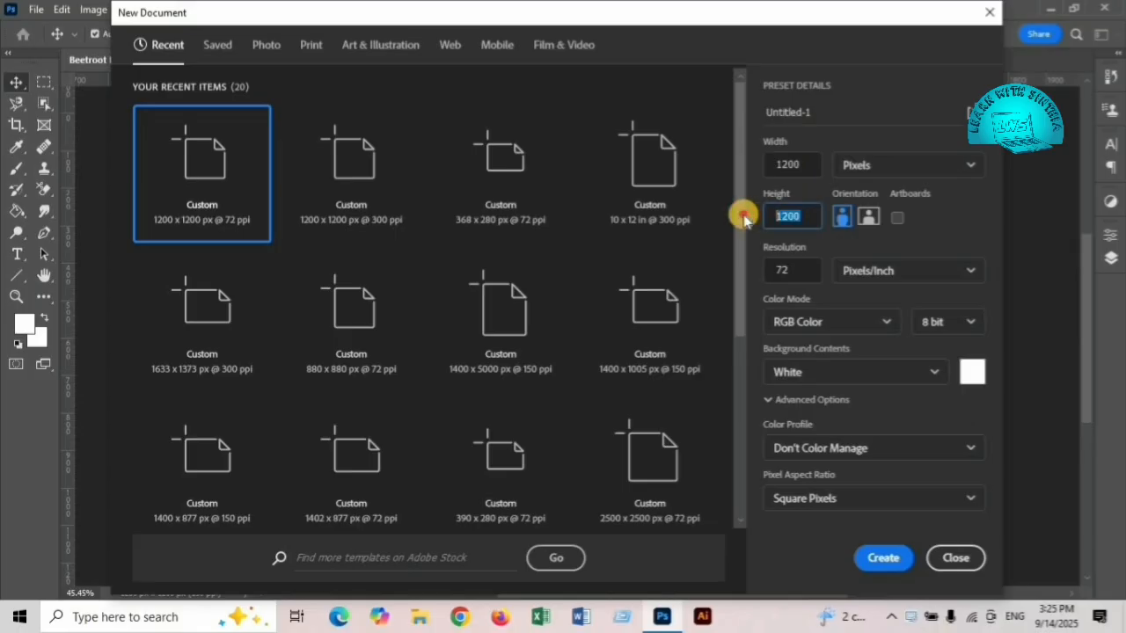
# Create a 1200 x 1200 px document at 150 pixels/inch in RGB Color mode.
pyautogui.moveTo(805, 270); pyautogui.dragTo(716, 276)
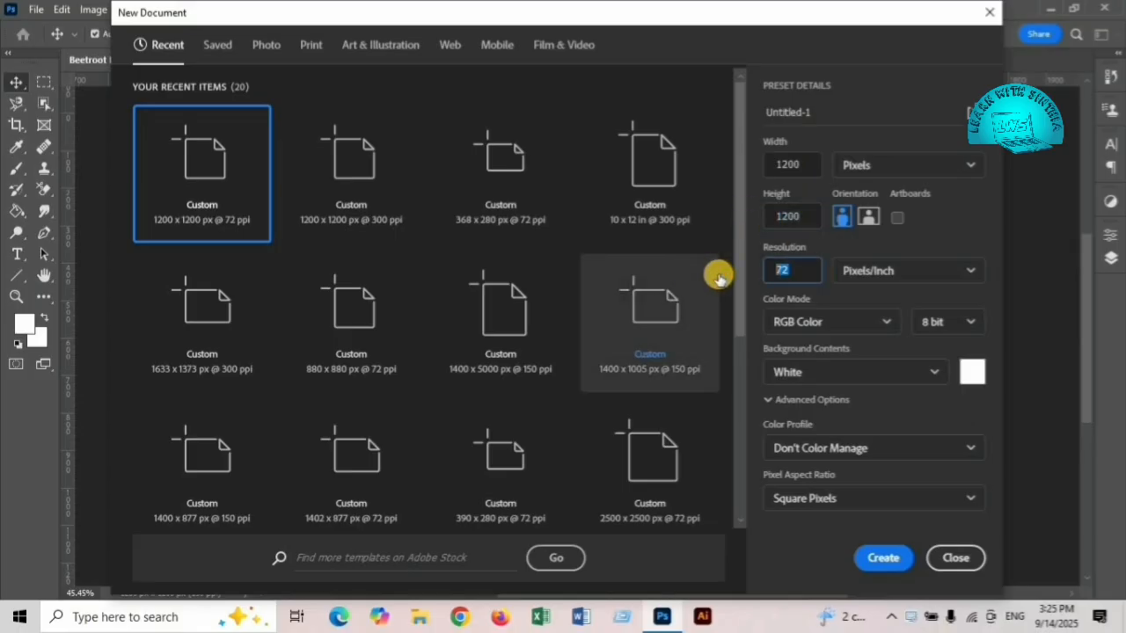
pyautogui.write('150')
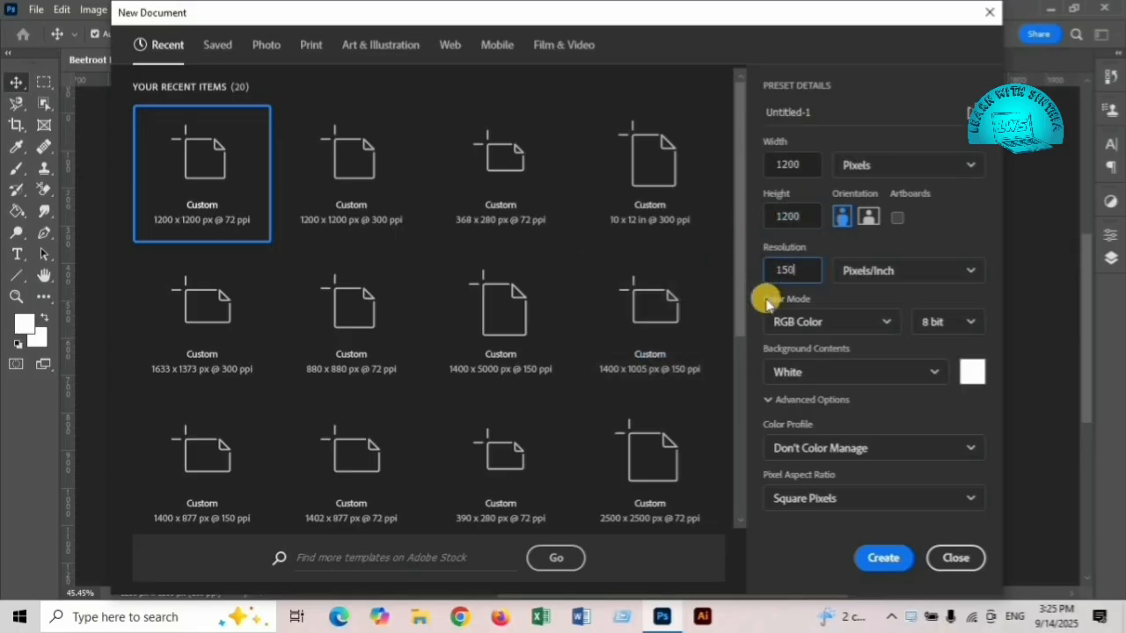
pyautogui.click(890, 319)
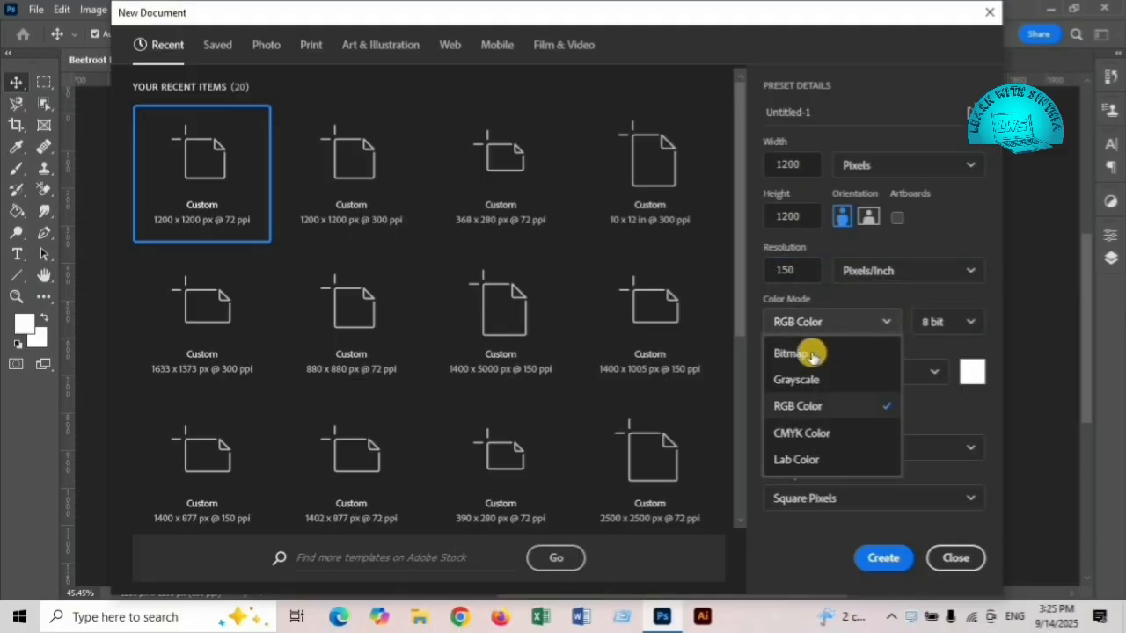
pyautogui.click(798, 409)
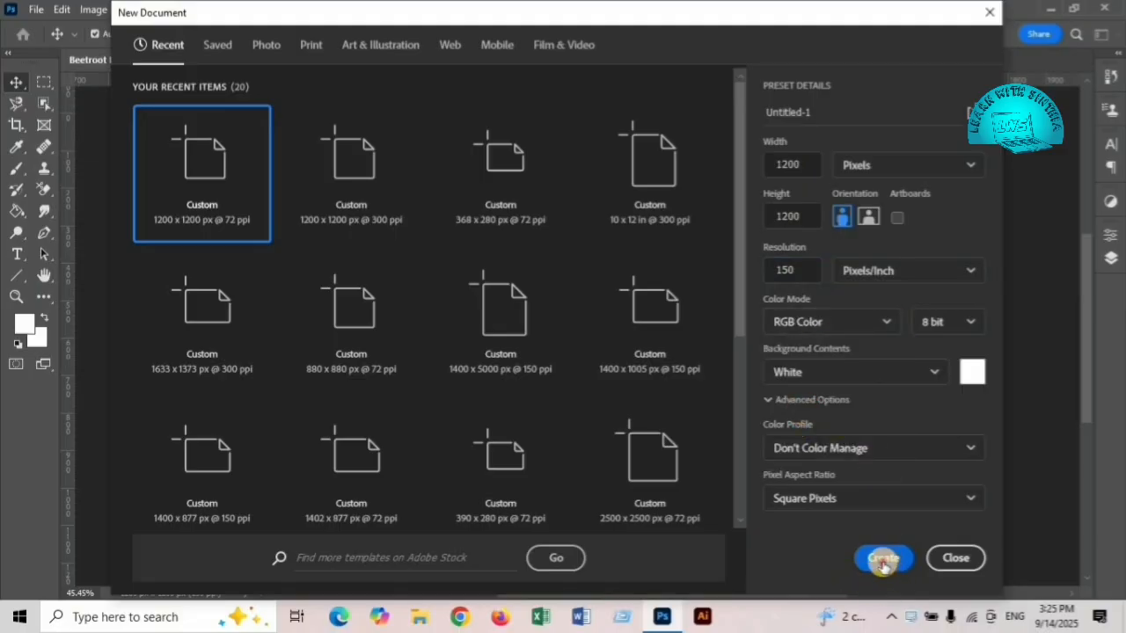
pyautogui.click(883, 559)
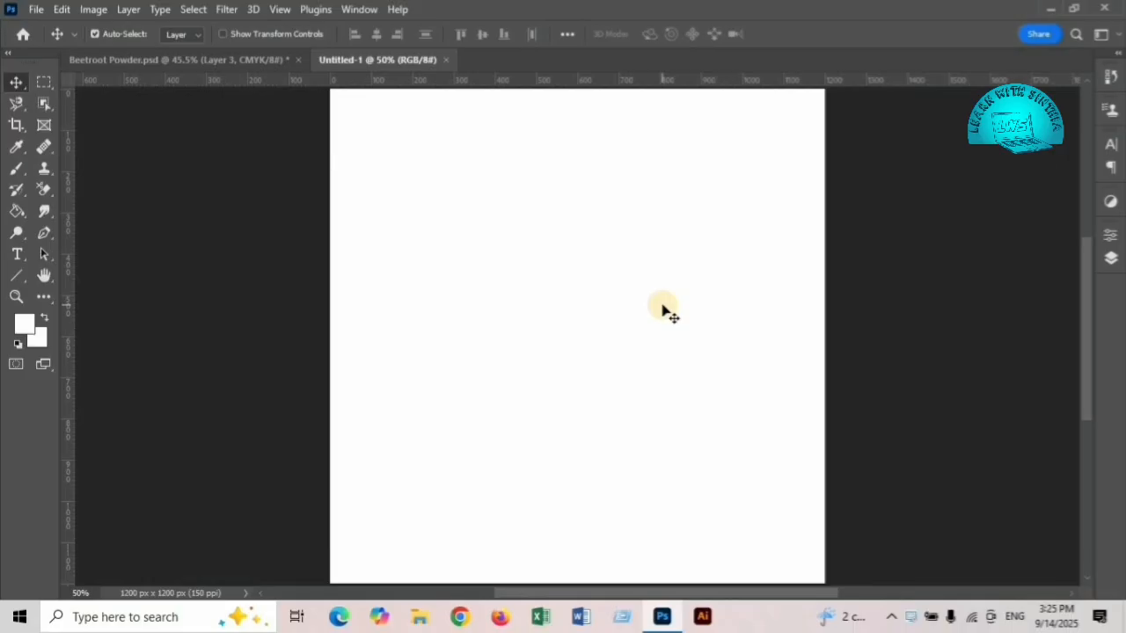
pyautogui.hotkey('ctrl', '0')
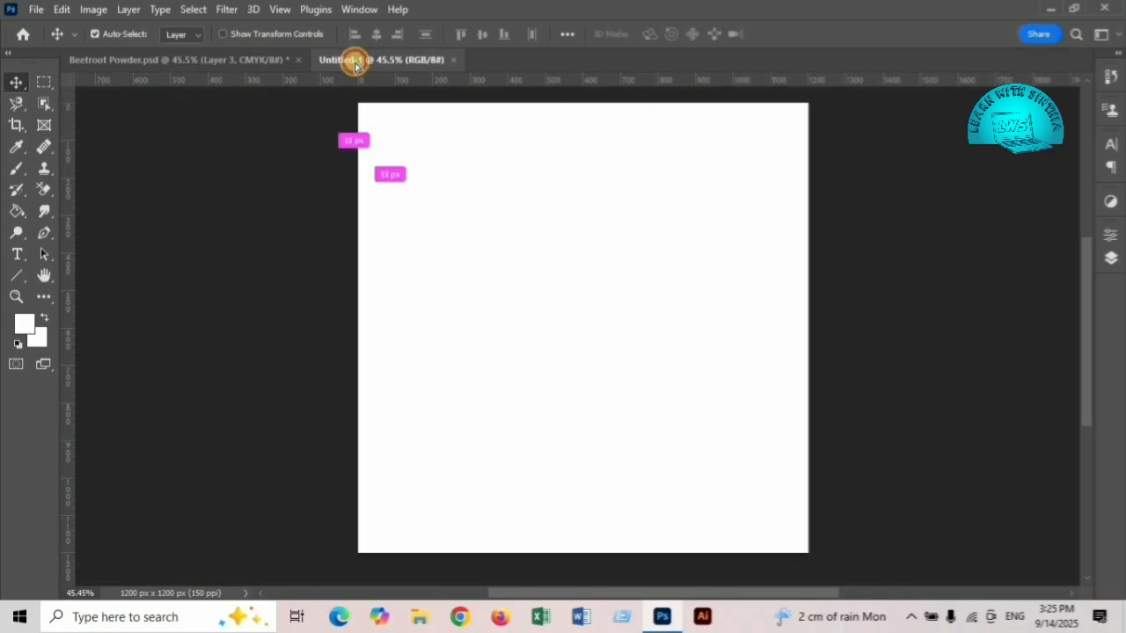
# Copy the beetroot powder pouch from Beetroot Powder.psd into the new document and place it on the canvas's left half.
pyautogui.moveTo(355, 65); pyautogui.dragTo(473, 276)
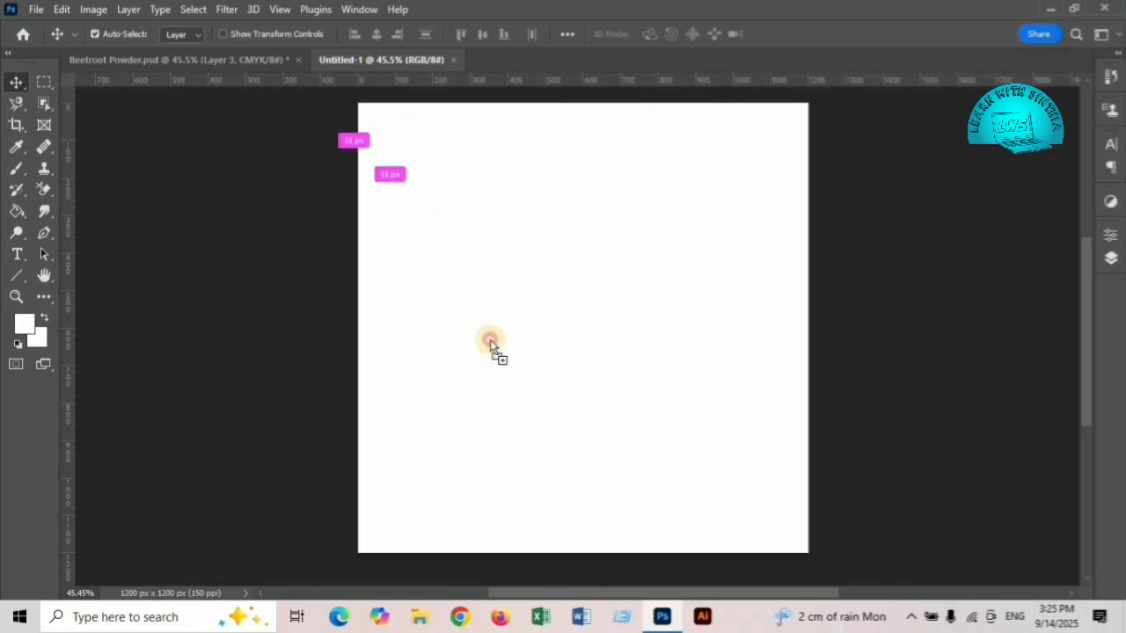
pyautogui.moveTo(490, 339); pyautogui.dragTo(488, 381)
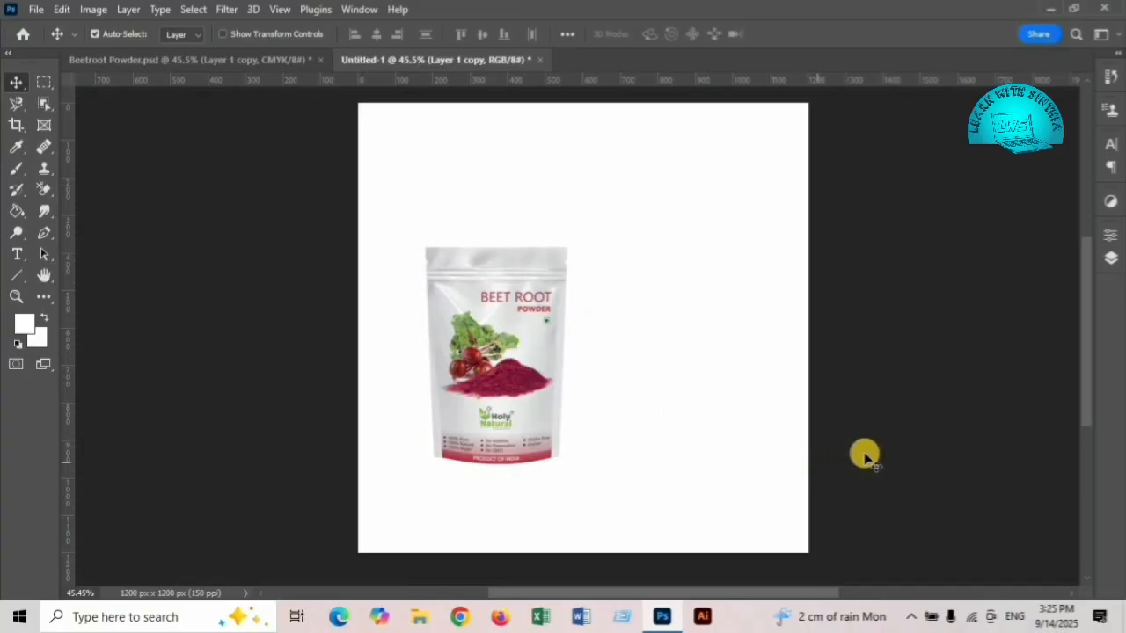
pyautogui.click(1109, 255)
pyautogui.moveTo(493, 371); pyautogui.dragTo(479, 372)
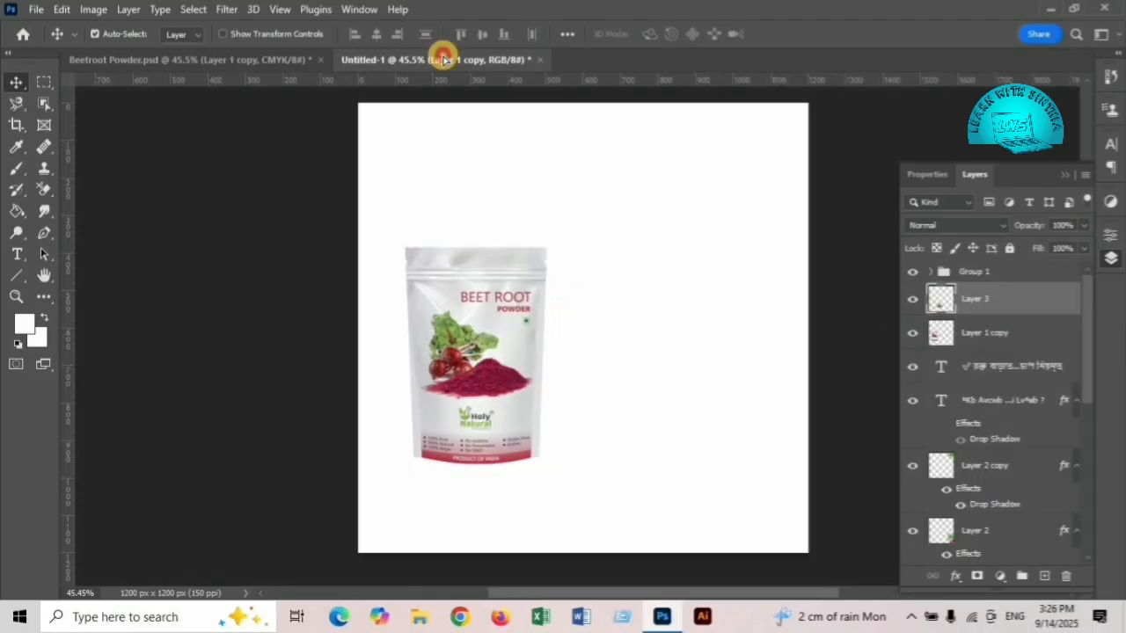
# Bring in the juice glass image over the pouch's lower-right corner and the leafy beetroot image, partly cropped by the canvas's bottom-right corner.
pyautogui.moveTo(443, 58); pyautogui.dragTo(540, 432)
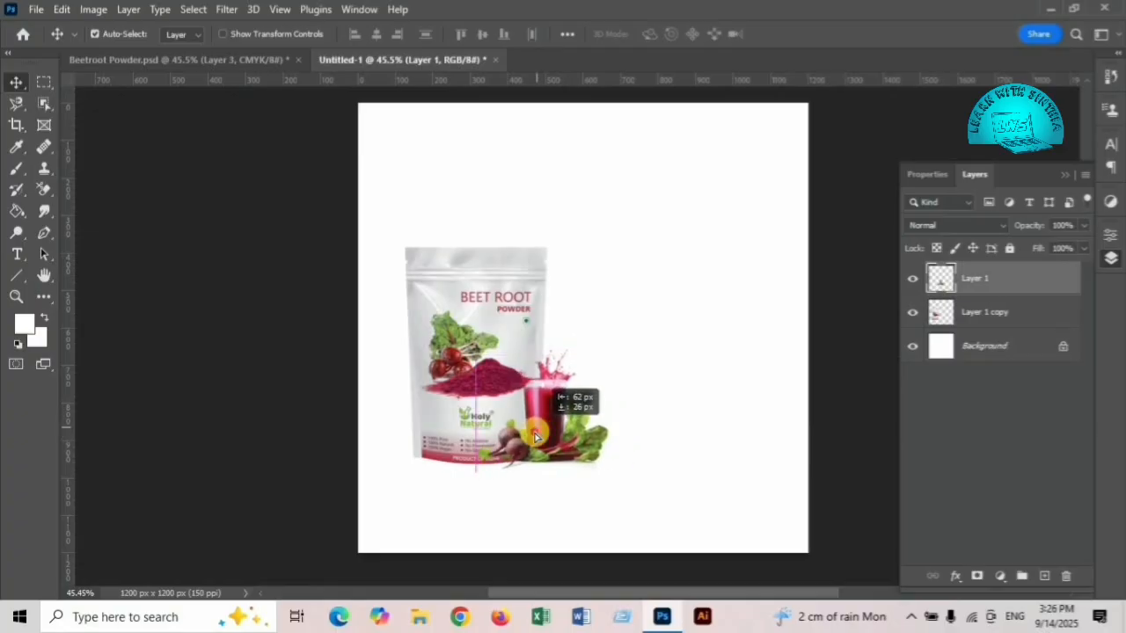
pyautogui.moveTo(535, 436); pyautogui.dragTo(540, 437)
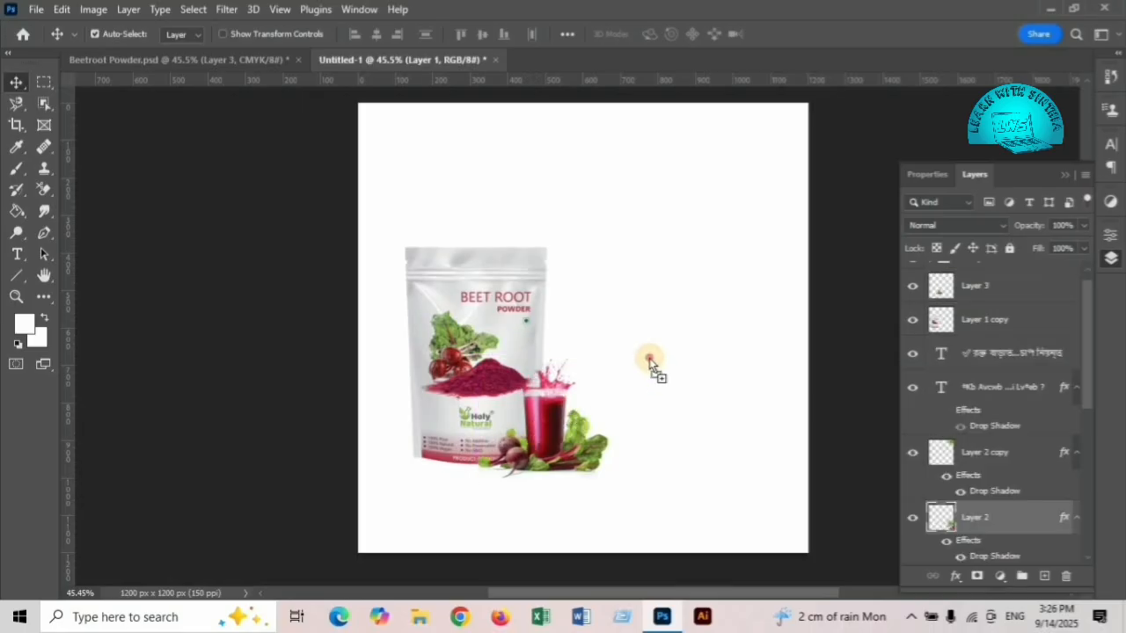
pyautogui.moveTo(649, 367); pyautogui.dragTo(627, 286)
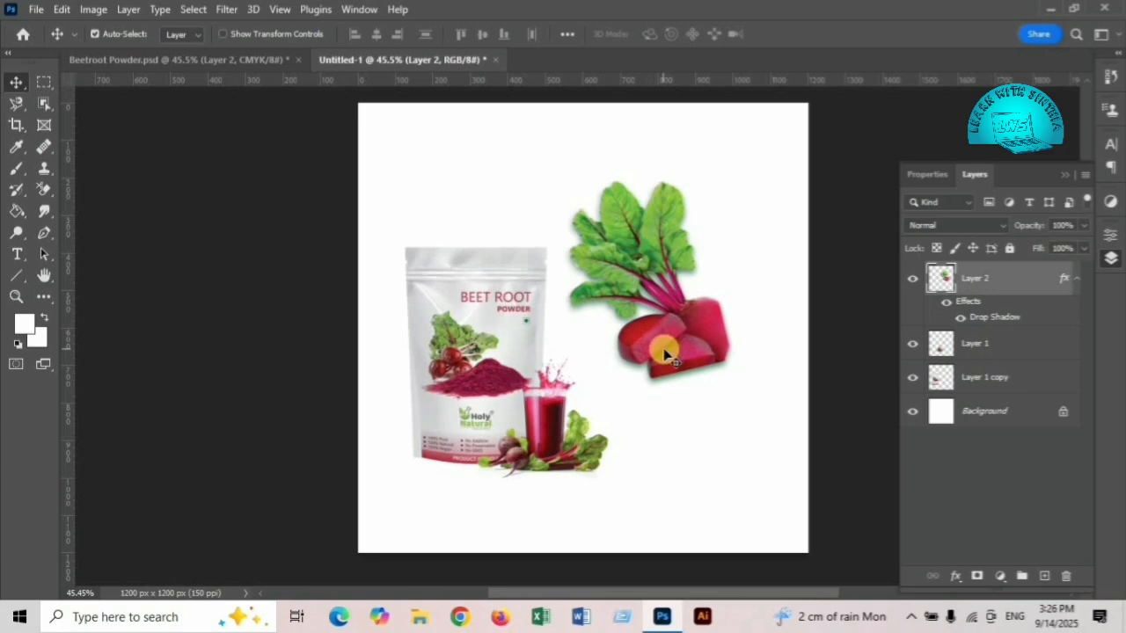
pyautogui.moveTo(668, 350); pyautogui.dragTo(775, 540)
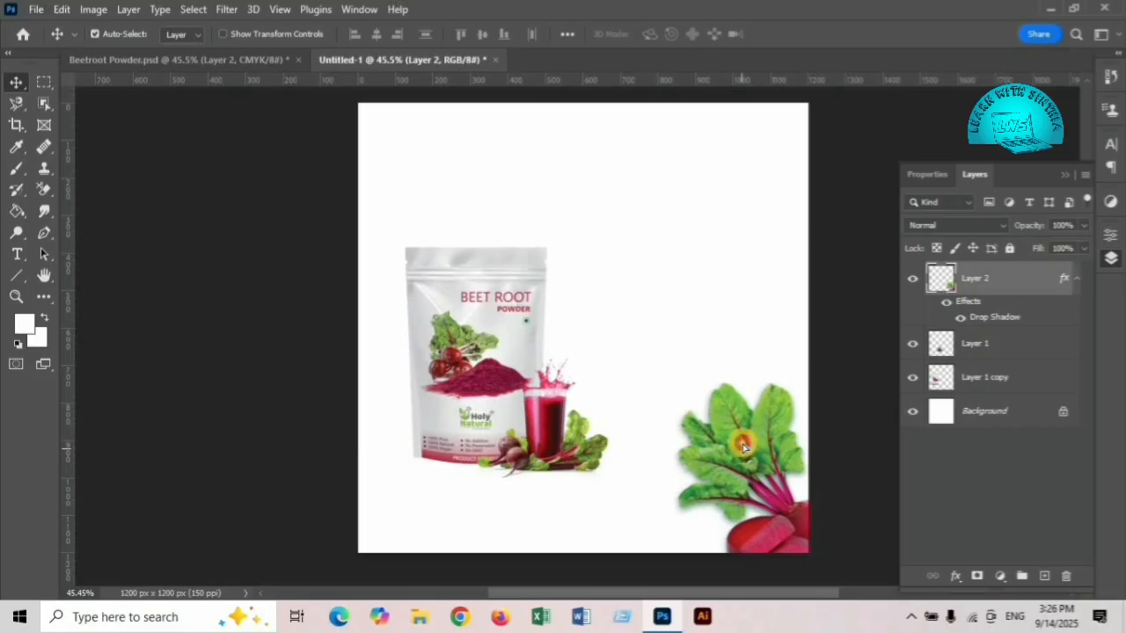
# Duplicate the leafy beetroot, rotate the copy to about -97.6°, and place it partly outside the canvas's top-right corner.
pyautogui.moveTo(744, 456); pyautogui.dragTo(704, 247)
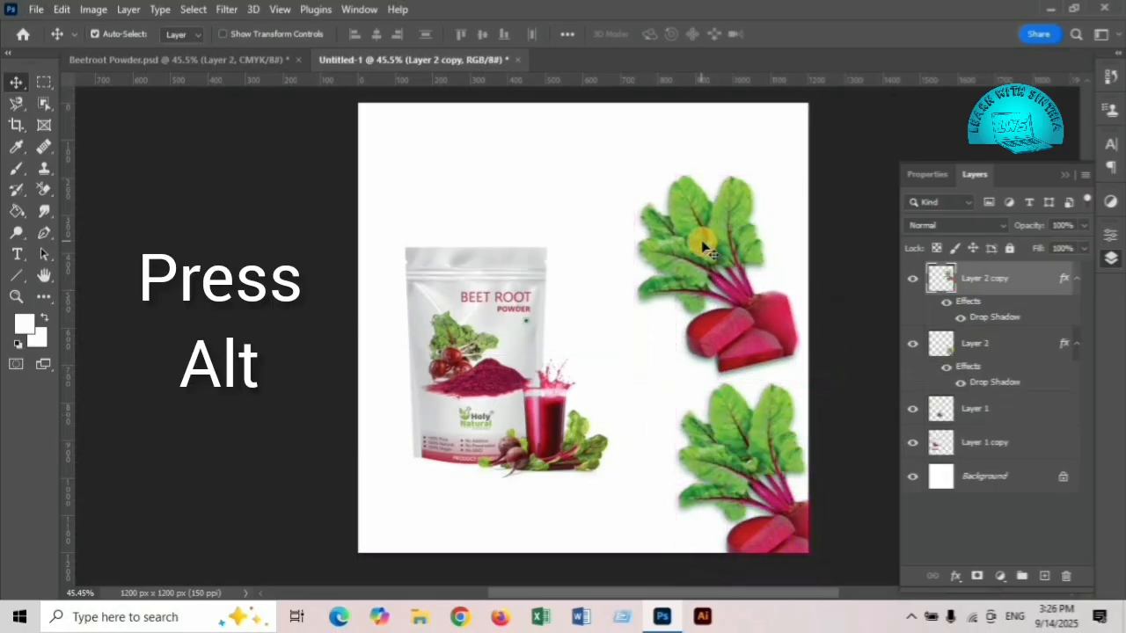
pyautogui.hotkey('ctrl', 't')
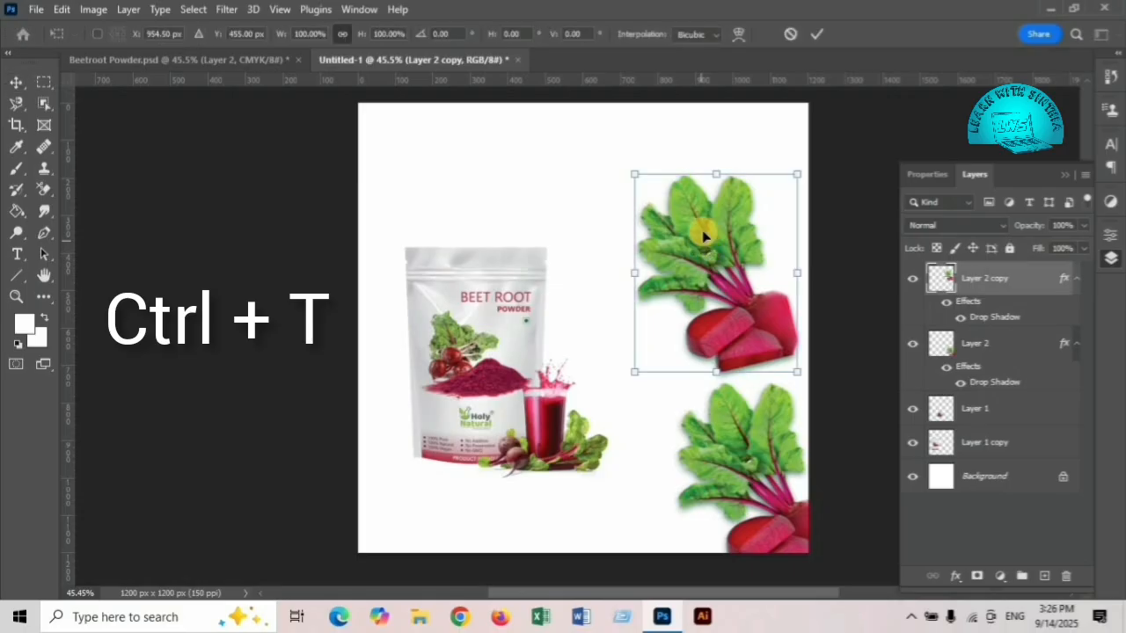
pyautogui.moveTo(603, 164); pyautogui.dragTo(642, 376)
pyautogui.moveTo(696, 240); pyautogui.dragTo(747, 161)
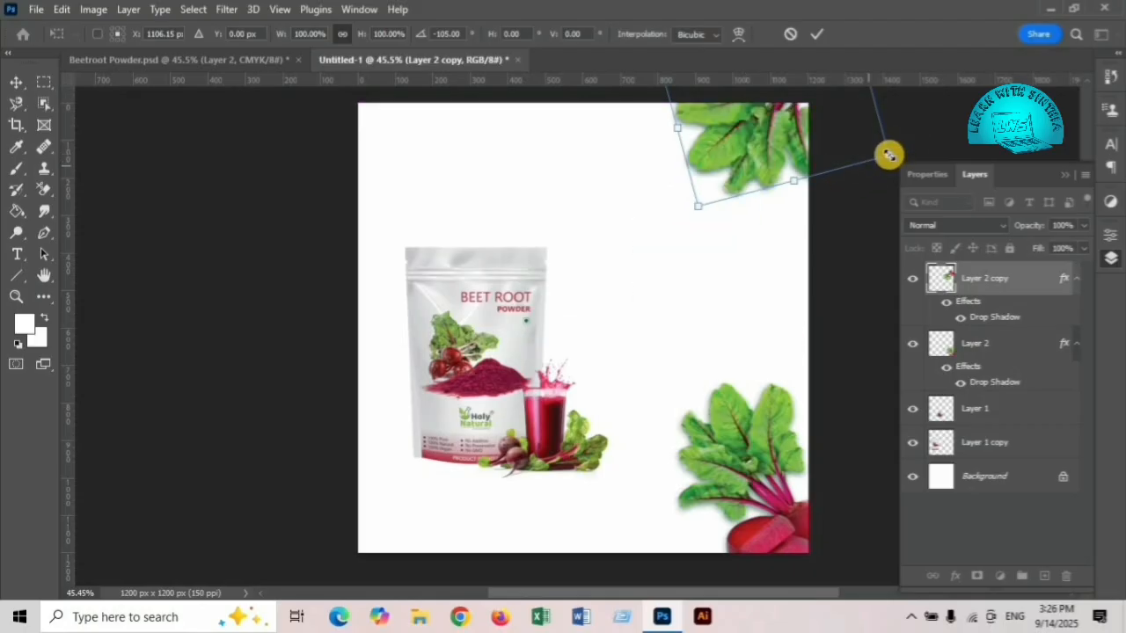
pyautogui.moveTo(898, 154); pyautogui.dragTo(896, 174)
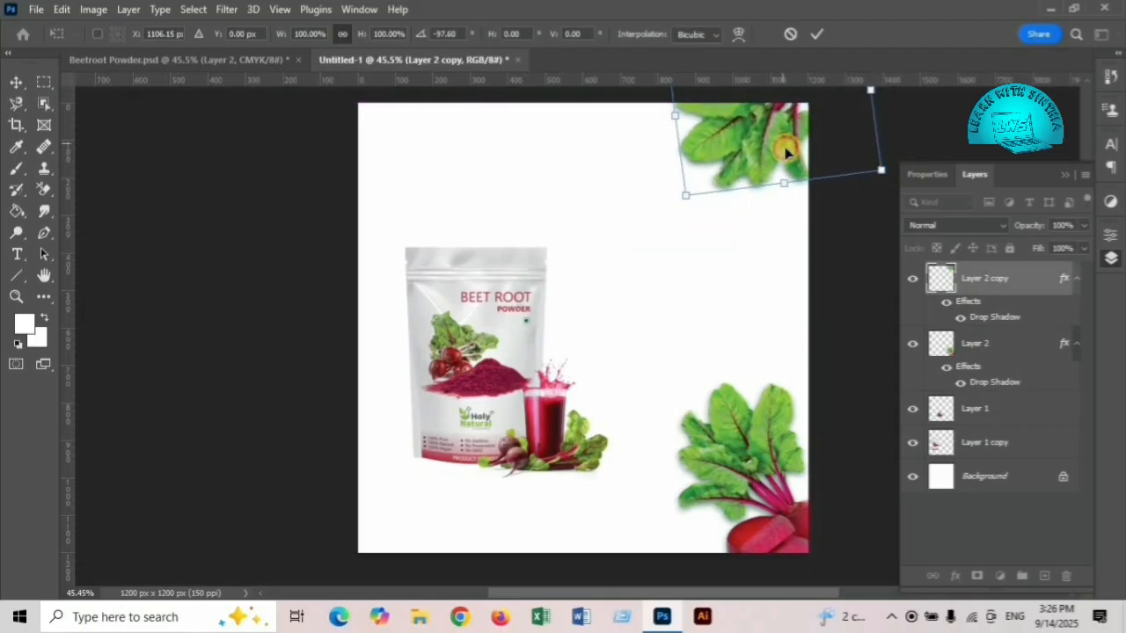
pyautogui.moveTo(784, 150)
pyautogui.mouseDown()
pyautogui.moveTo(799, 157)
pyautogui.moveTo(784, 155)
pyautogui.mouseUp()
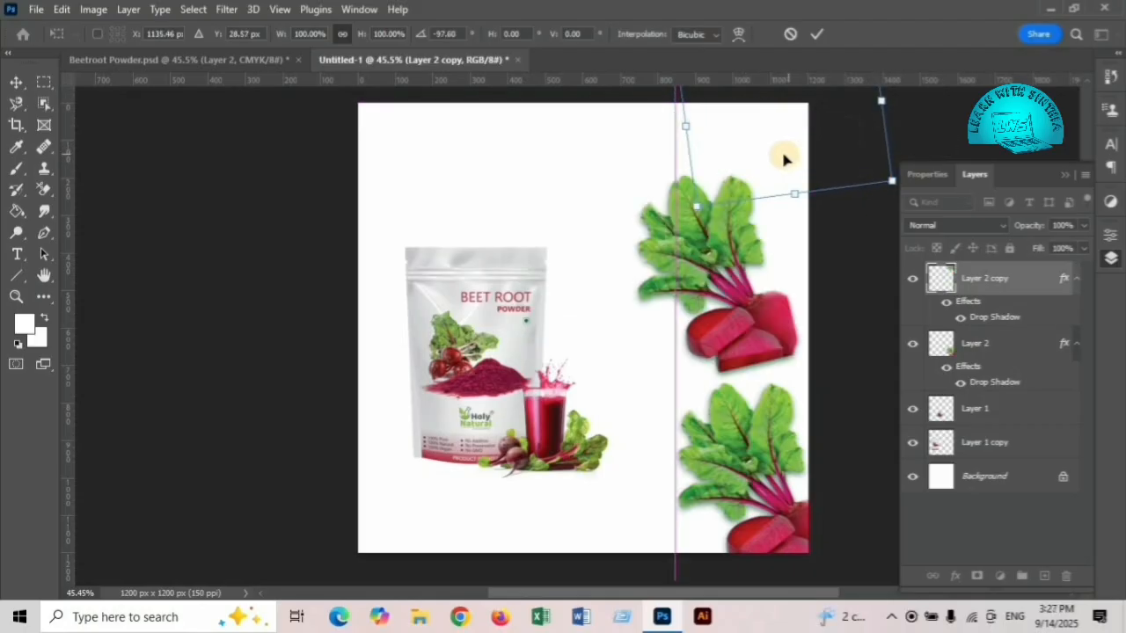
pyautogui.press('Return')
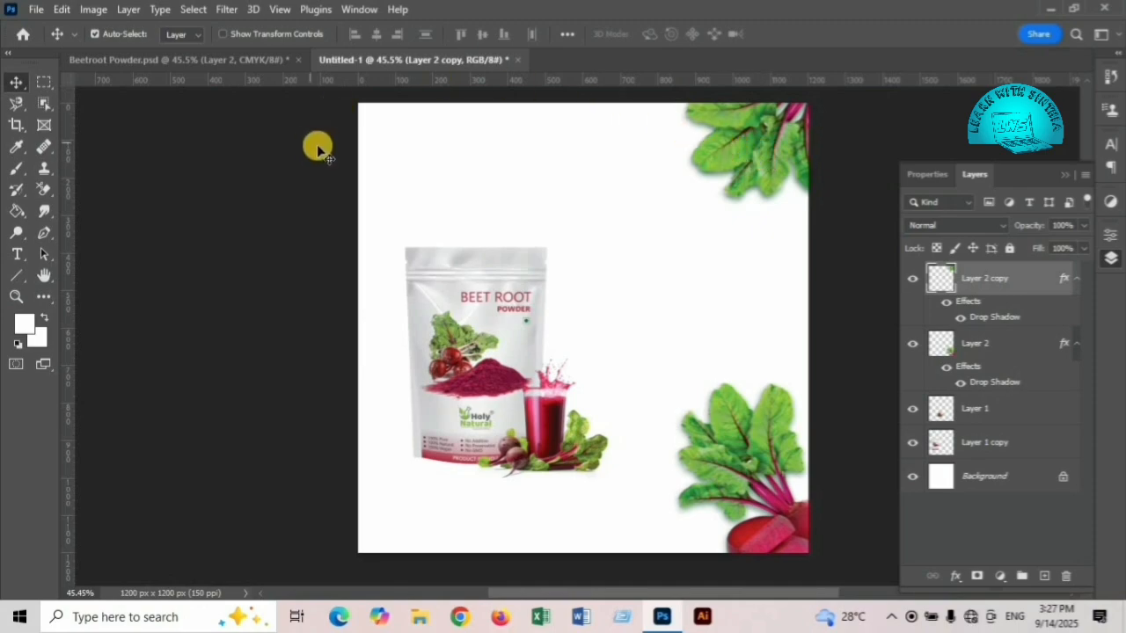
pyautogui.moveTo(754, 156); pyautogui.dragTo(754, 160)
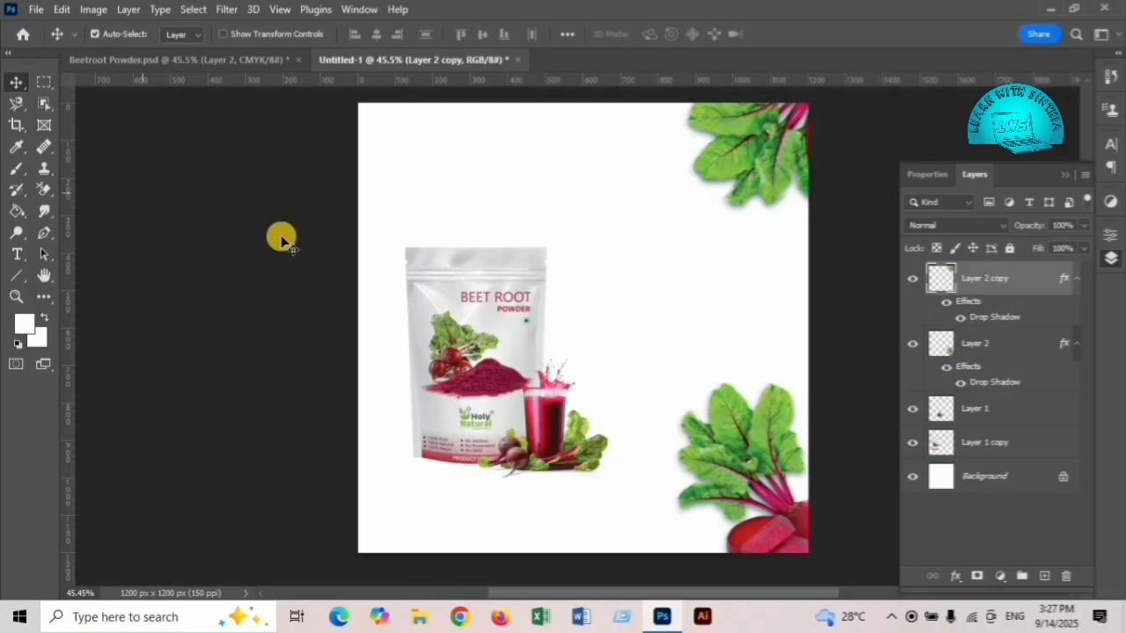
# Bring in the two-line Bengali heading above the pouch and the logo group, moving the logo to the canvas's top-left corner.
pyautogui.moveTo(437, 88); pyautogui.dragTo(602, 230)
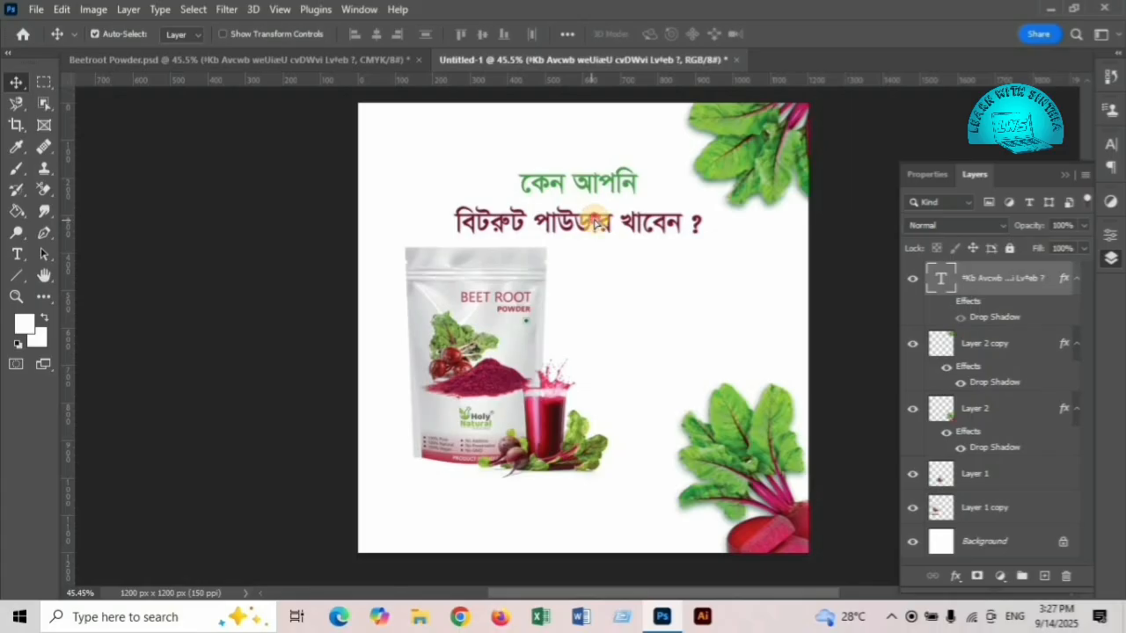
pyautogui.moveTo(592, 226); pyautogui.dragTo(577, 219)
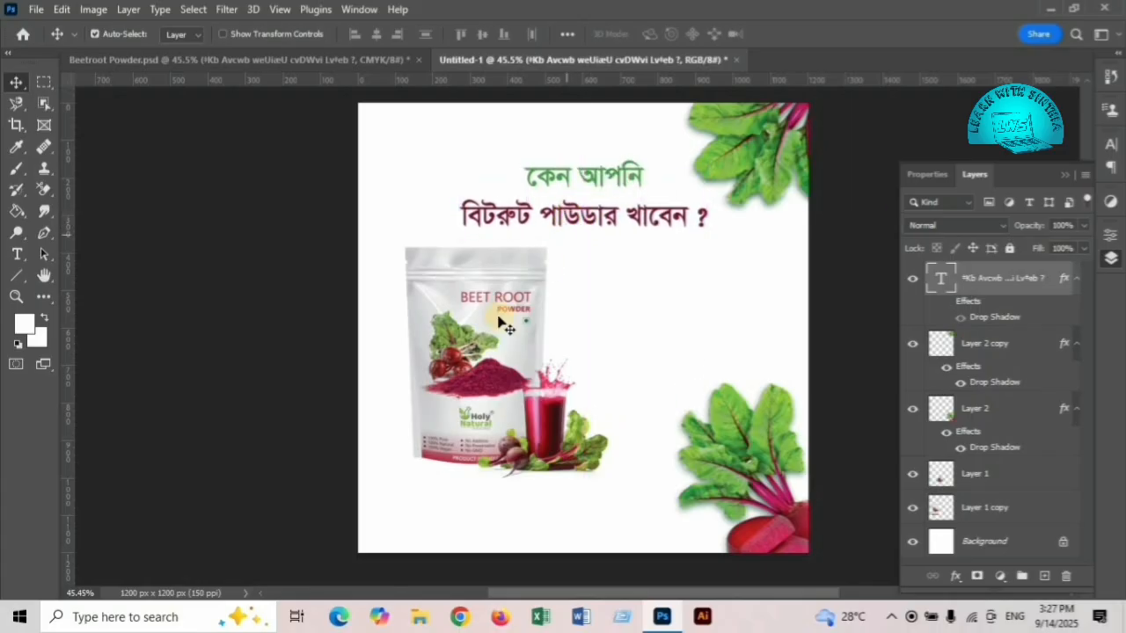
pyautogui.hotkey('ctrl', 'v')
pyautogui.click(931, 274)
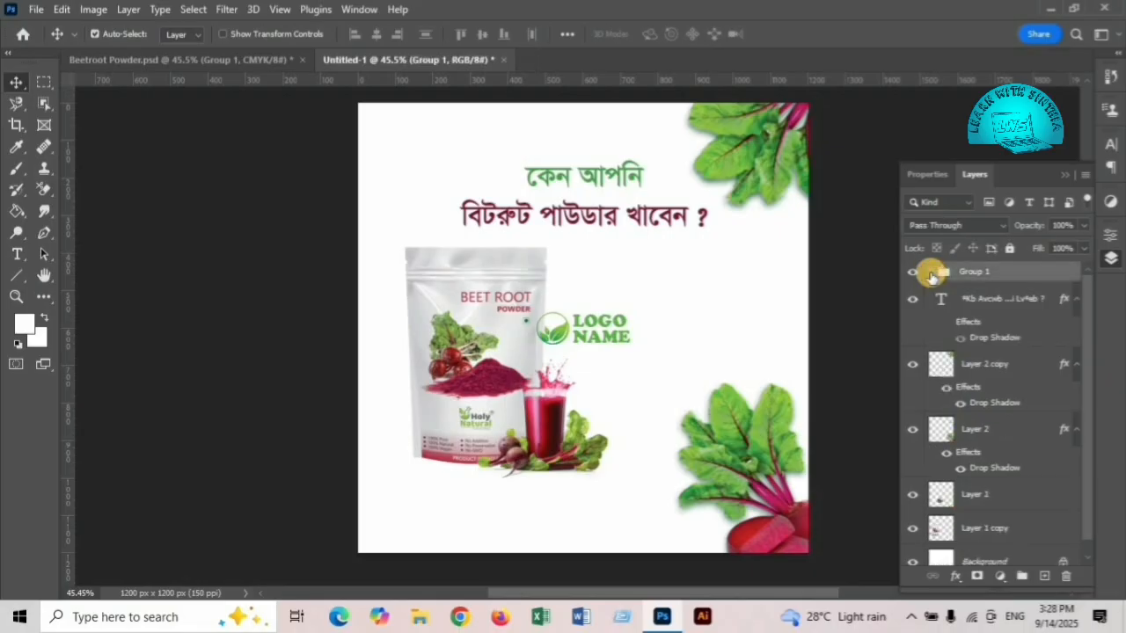
pyautogui.hotkey('ctrl', 't')
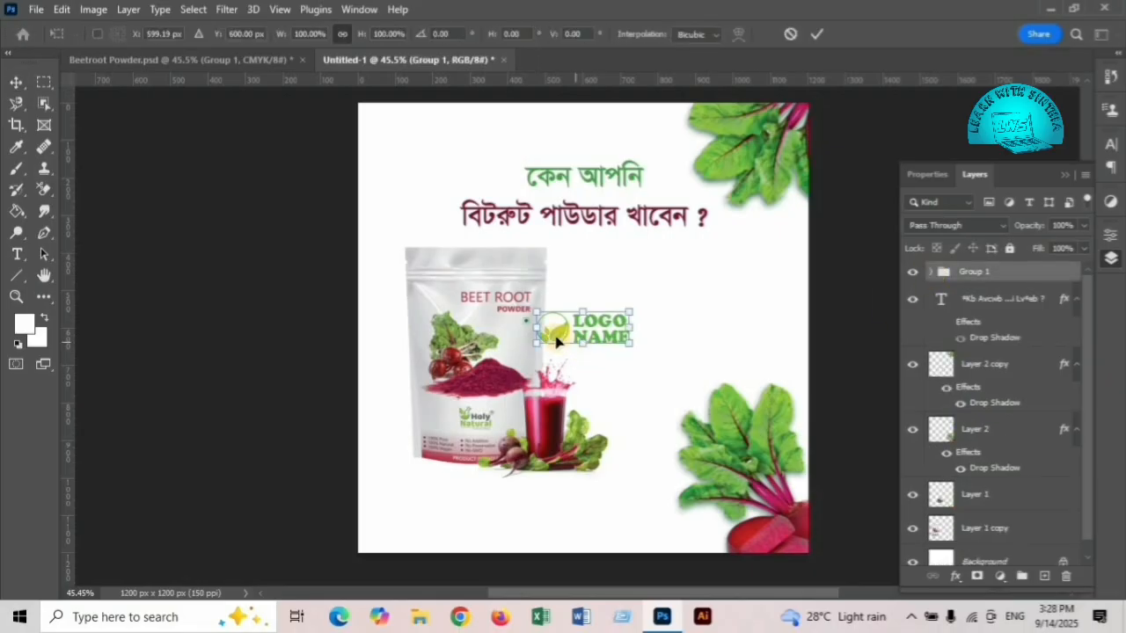
pyautogui.moveTo(541, 312); pyautogui.dragTo(406, 158)
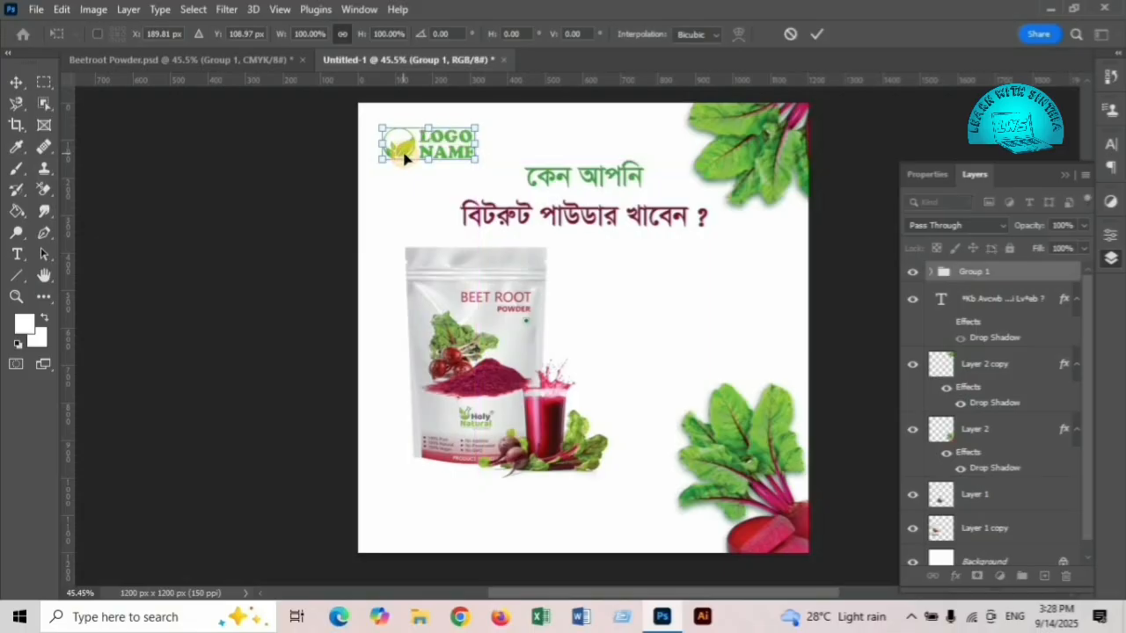
pyautogui.press('Return')
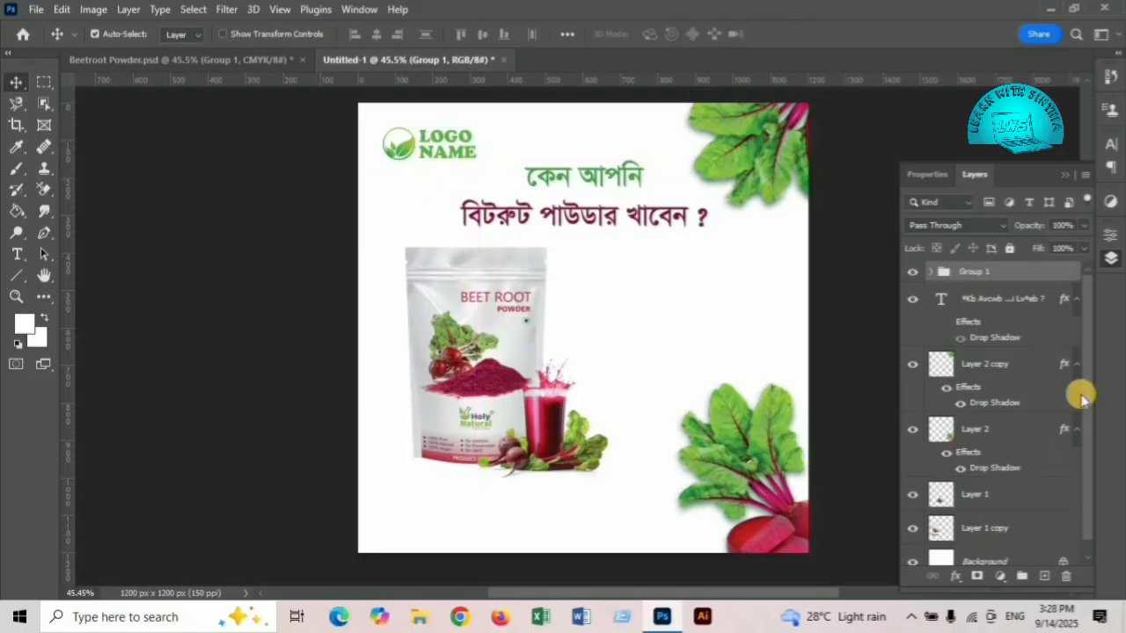
# Directly above the pouch layer, draw a rounded rectangle about 555 x 334 px with 50 px corners, overlapping the pouch's right edge.
pyautogui.moveTo(1088, 387); pyautogui.dragTo(1072, 468)
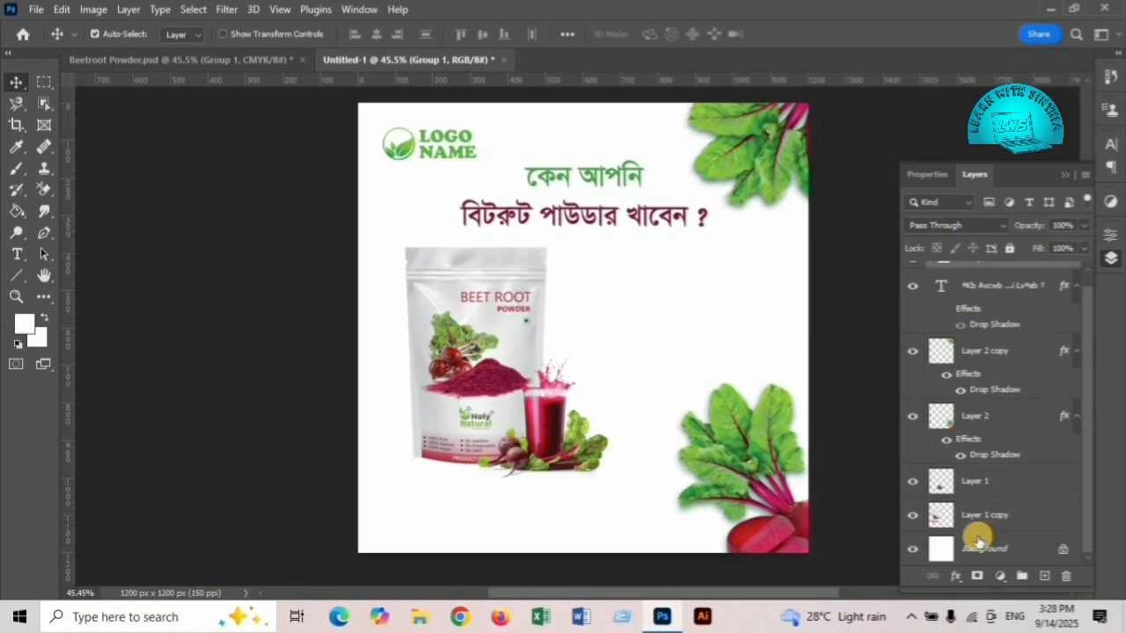
pyautogui.click(927, 519)
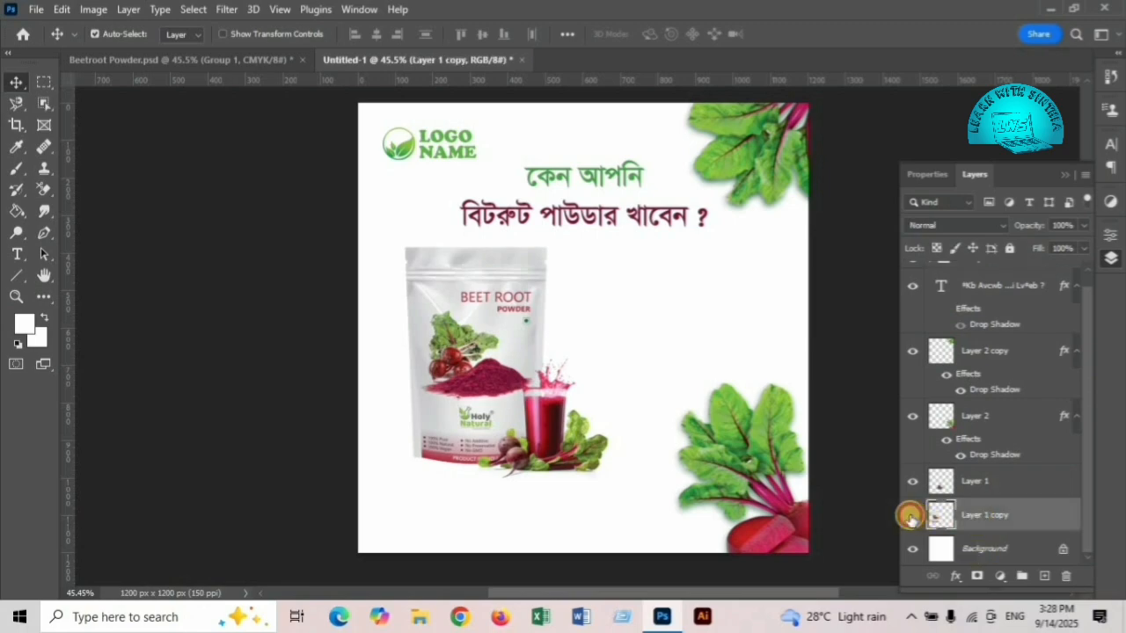
pyautogui.click(911, 517)
pyautogui.click(911, 517)
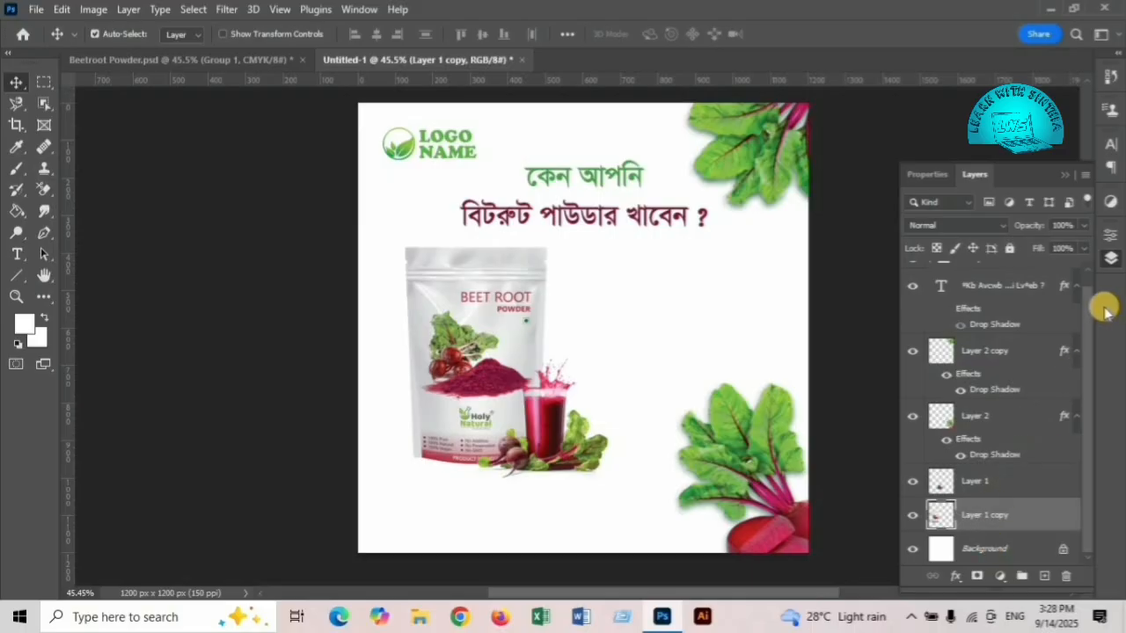
pyautogui.scroll(1, 1086, 278)
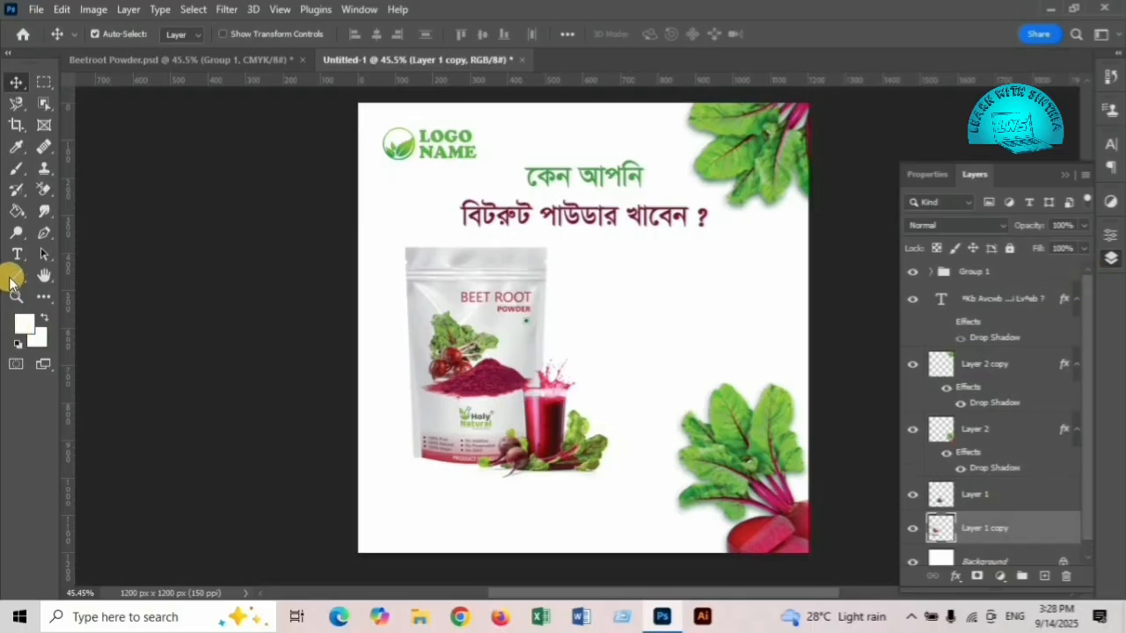
pyautogui.click(19, 275)
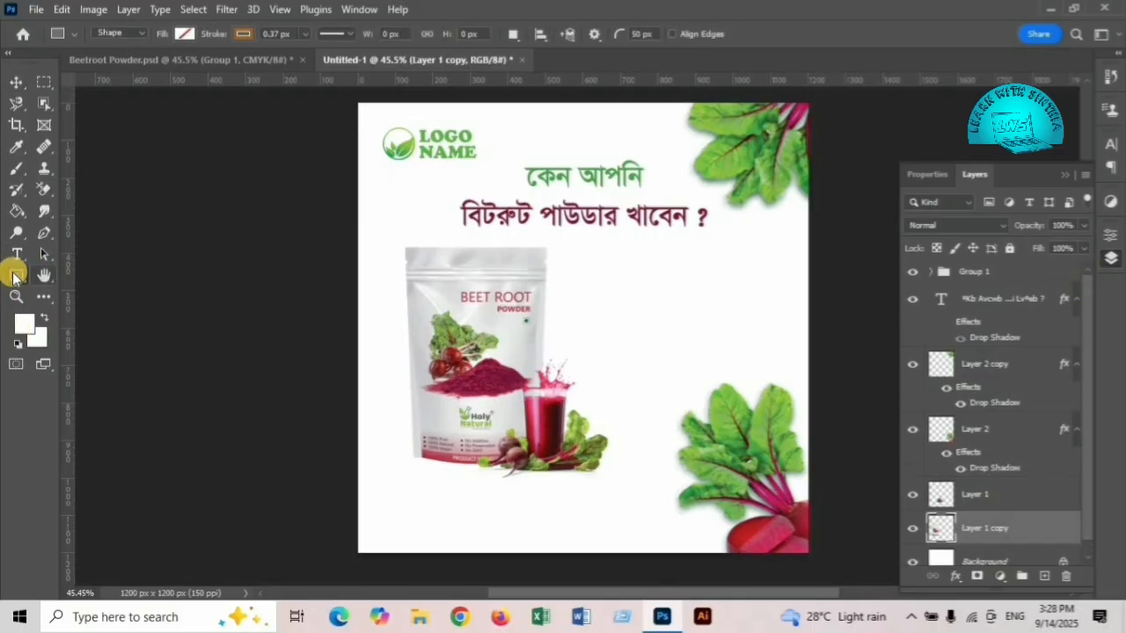
pyautogui.rightClick(18, 275)
pyautogui.click(91, 278)
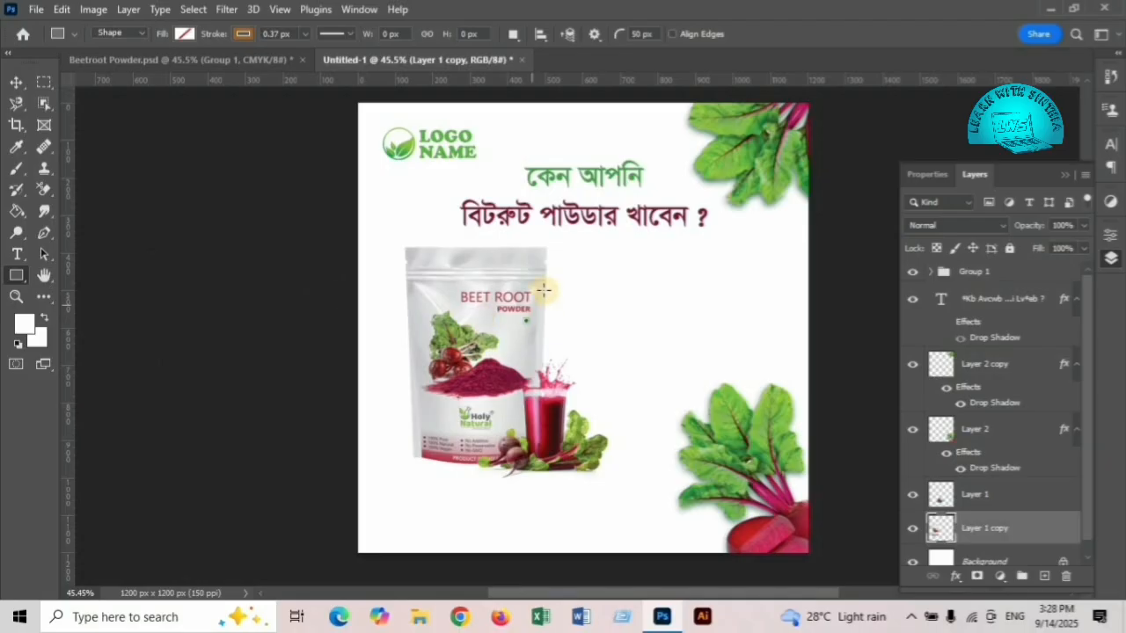
pyautogui.moveTo(528, 277)
pyautogui.mouseDown()
pyautogui.moveTo(711, 364)
pyautogui.moveTo(735, 401)
pyautogui.mouseUp()
# Set the rounded rectangle's stroke colour to the recently used dark maroon.
pyautogui.click(950, 373)
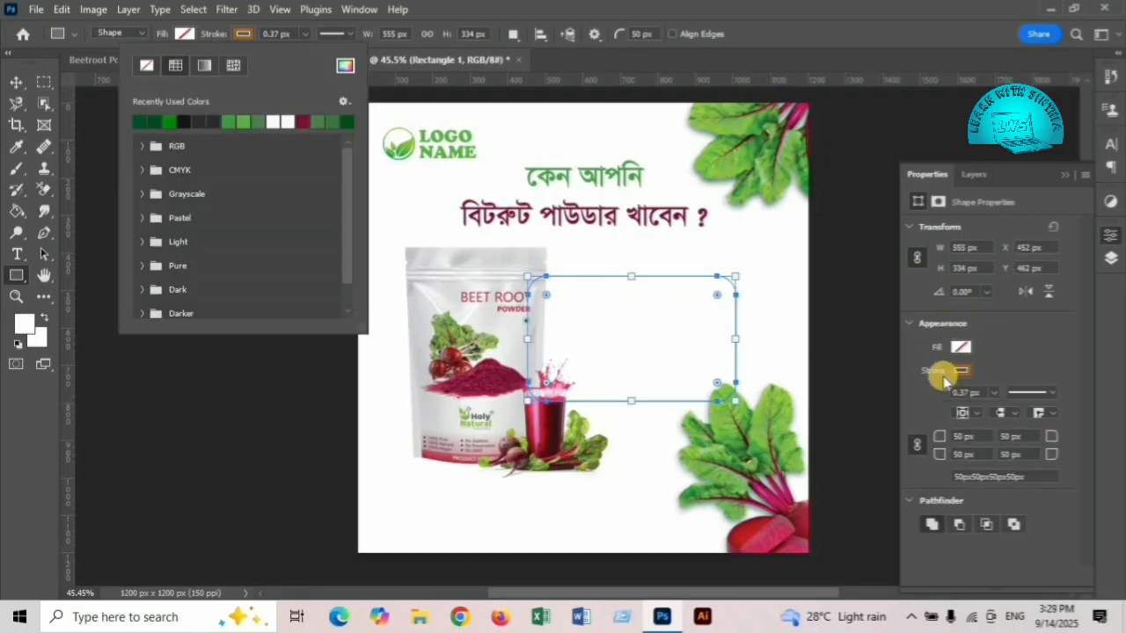
pyautogui.click(957, 370)
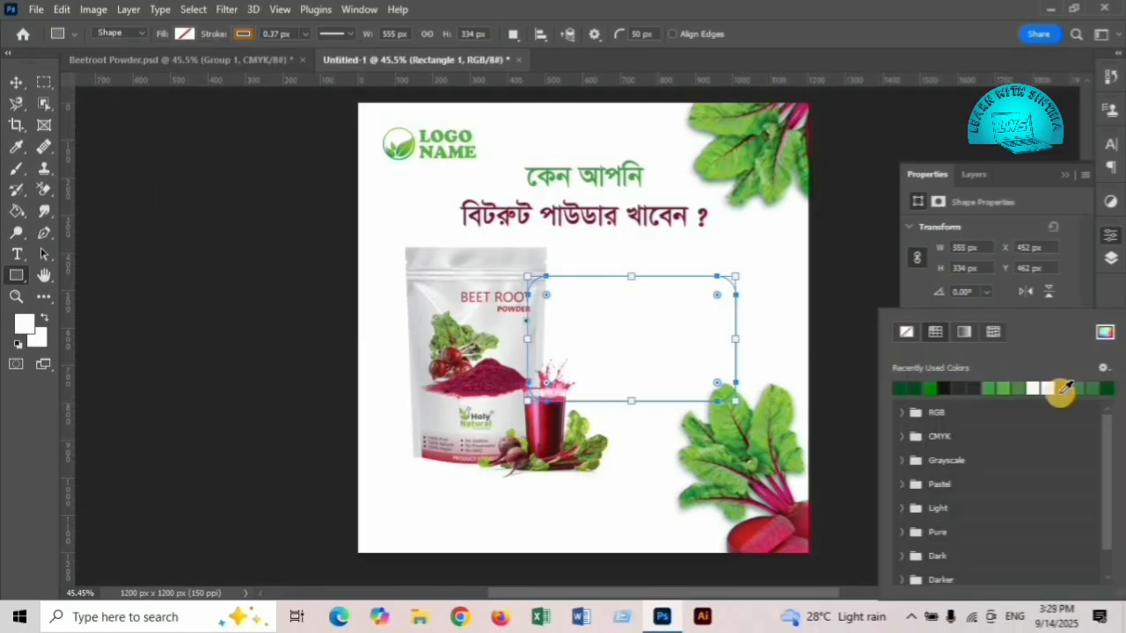
pyautogui.moveTo(1064, 390)
pyautogui.mouseDown()
pyautogui.moveTo(905, 402)
pyautogui.moveTo(885, 382)
pyautogui.moveTo(488, 336)
pyautogui.mouseUp()
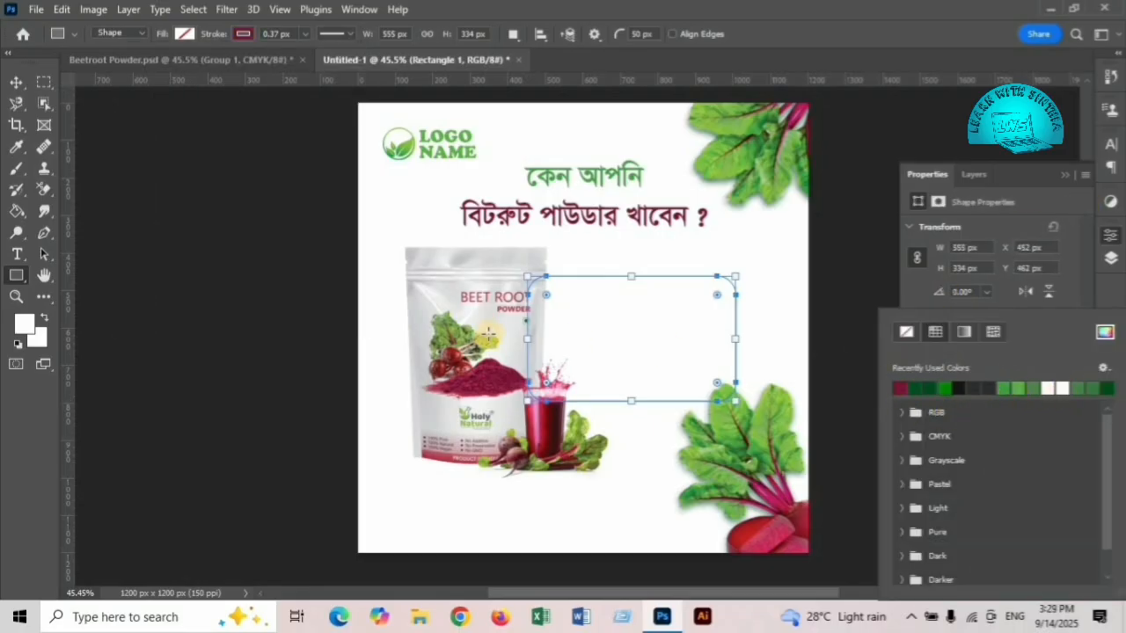
# Set the rounded rectangle's stroke width to 3 px.
pyautogui.click(1074, 280)
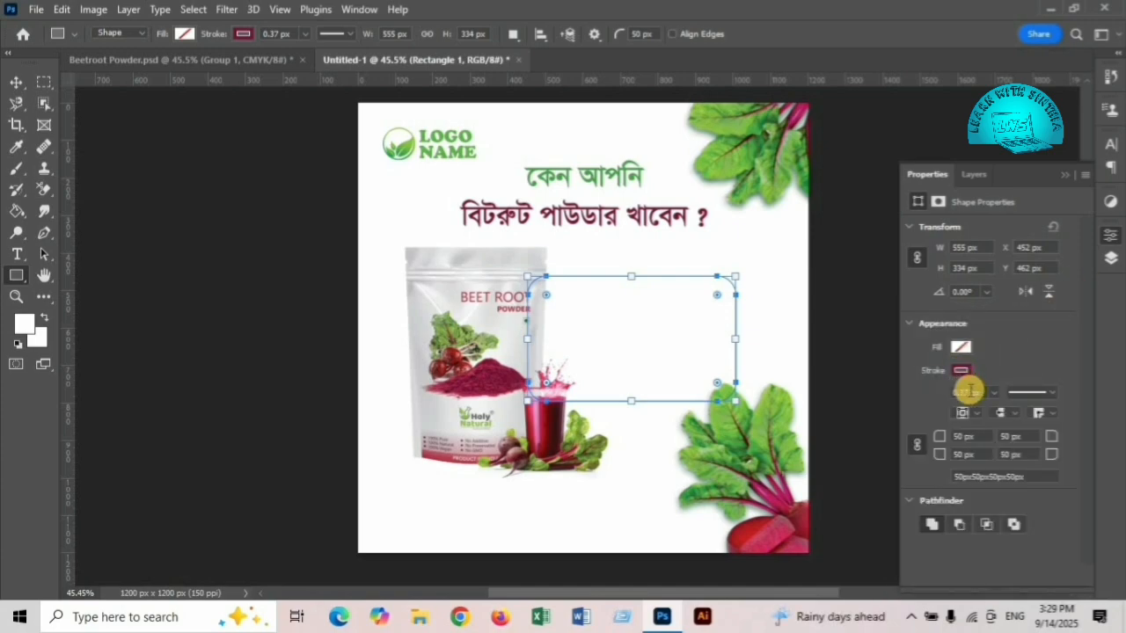
pyautogui.moveTo(967, 391); pyautogui.dragTo(908, 401)
pyautogui.write('3px')
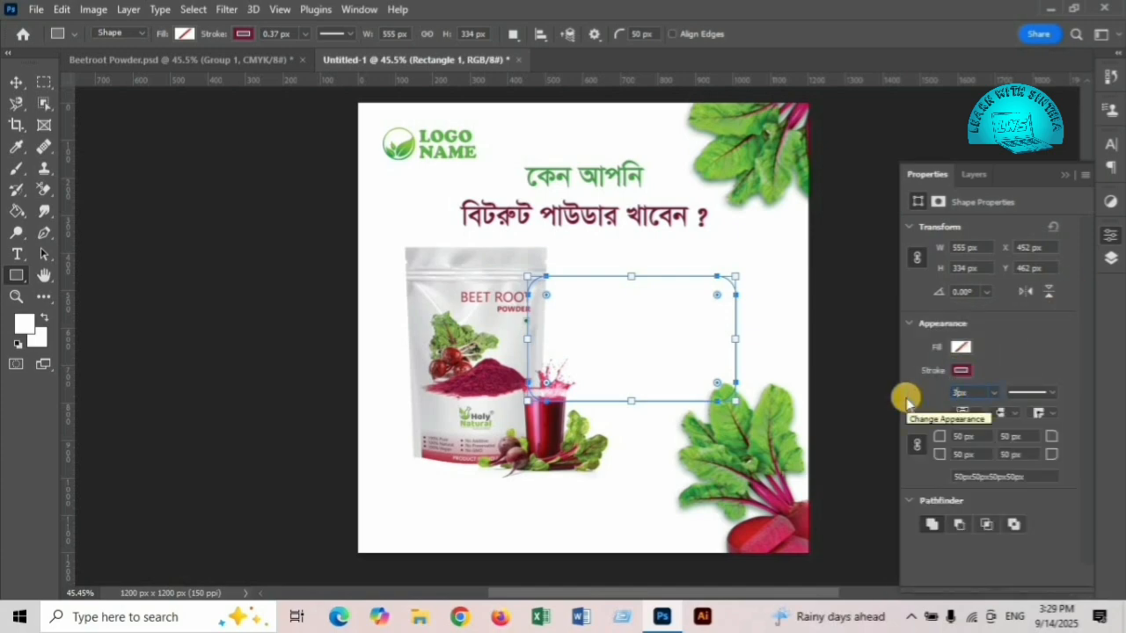
pyautogui.press('Return')
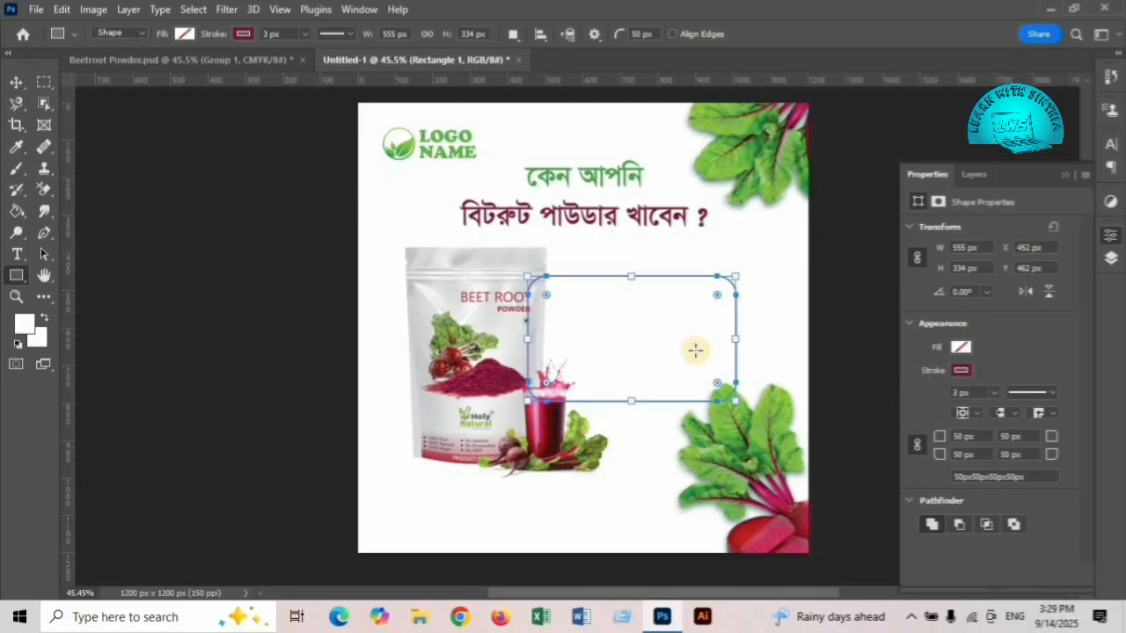
pyautogui.press('Return')
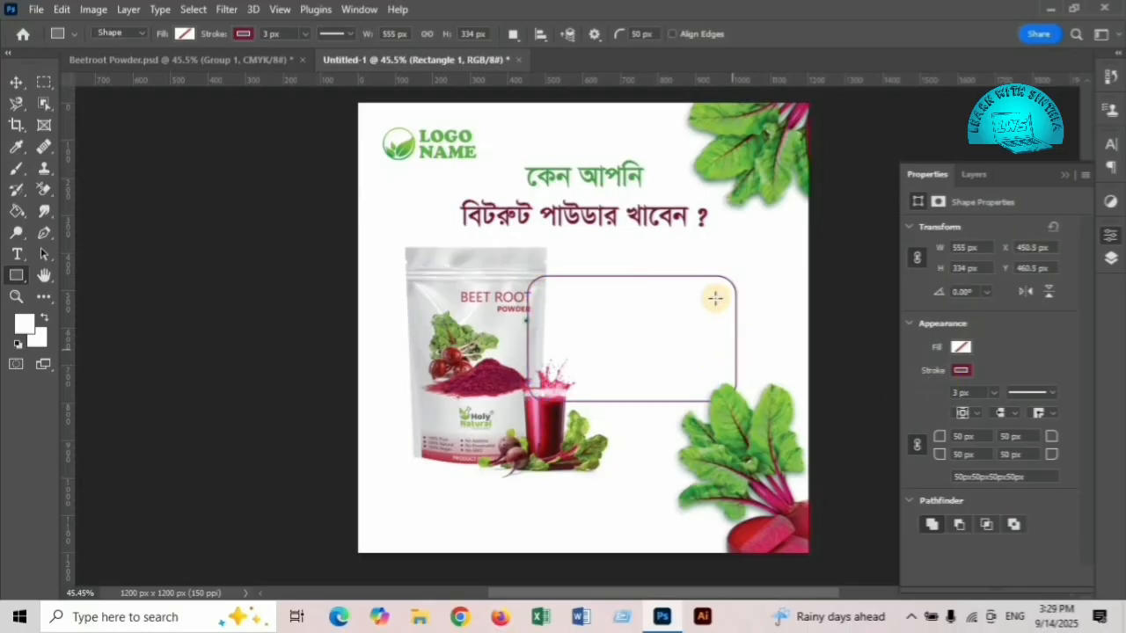
# Move the rounded rectangle's layer beneath the pouch layer, directly above the background.
pyautogui.click(1111, 257)
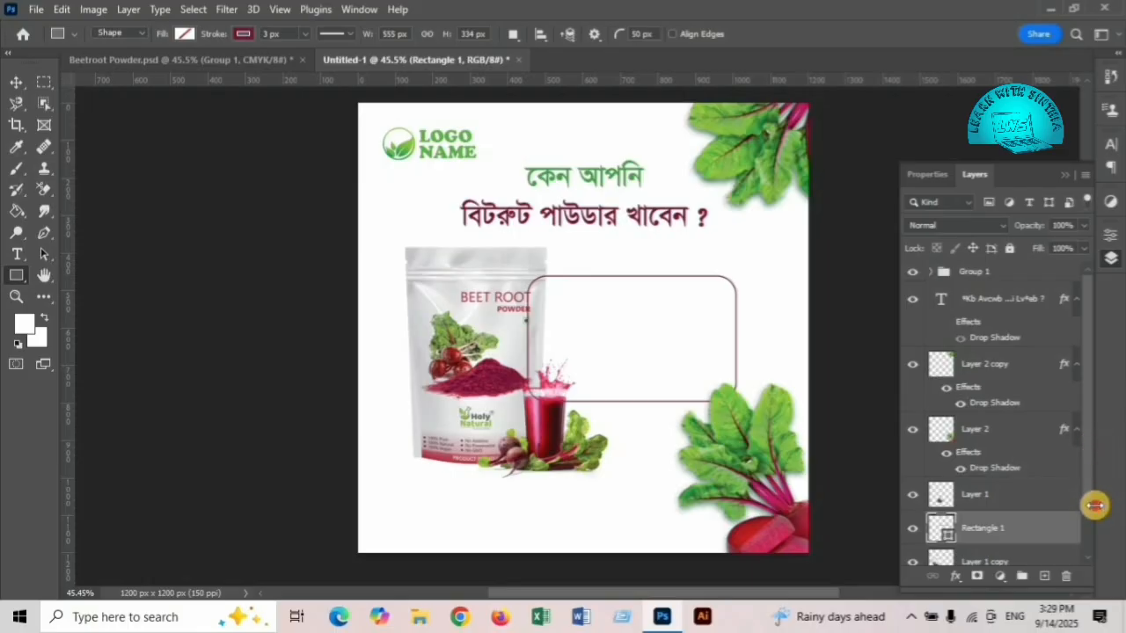
pyautogui.moveTo(1088, 475); pyautogui.dragTo(1085, 536)
pyautogui.moveTo(1027, 482); pyautogui.dragTo(1007, 530)
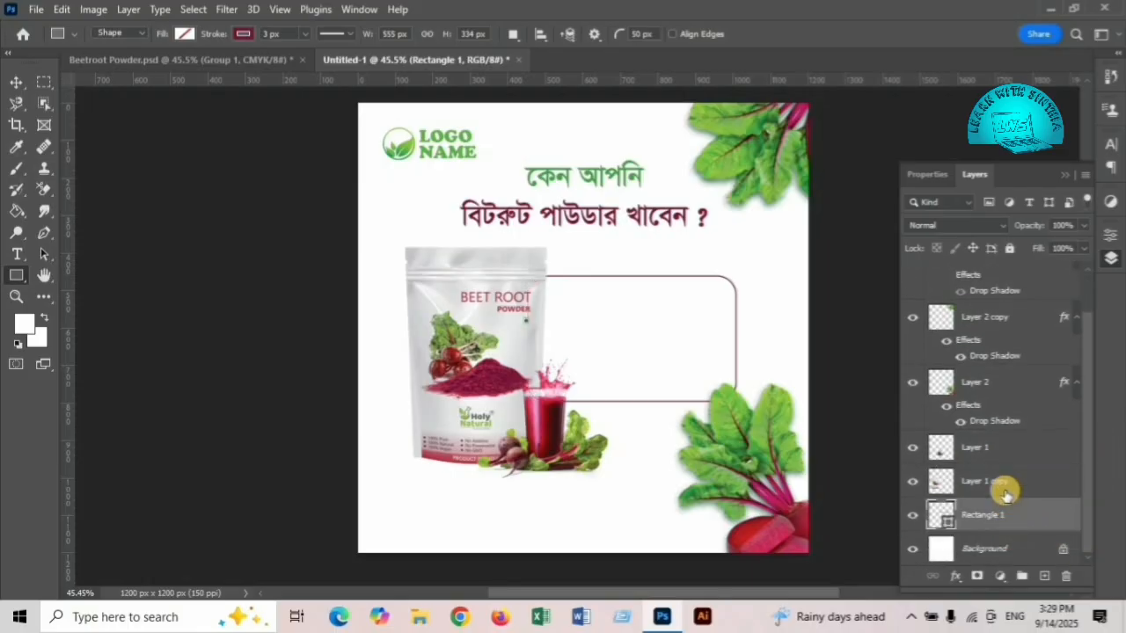
# Bring in the five-line Bengali benefits list, position it inside the outlined frame, and place its layer directly above the rectangle layer.
pyautogui.press('v')
pyautogui.click(578, 334)
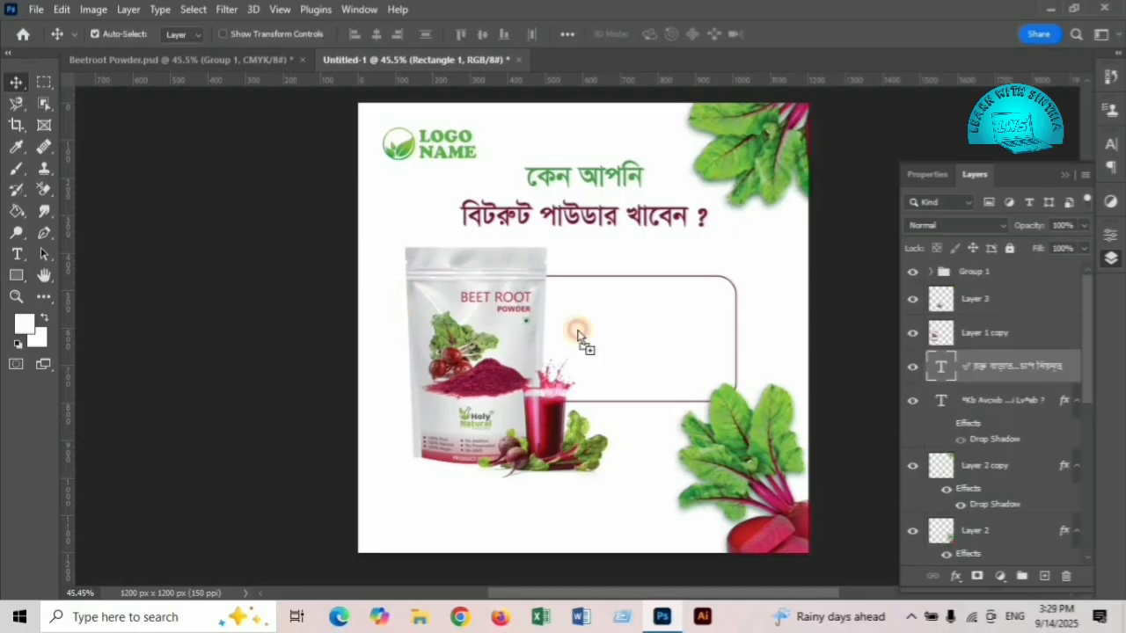
pyautogui.moveTo(580, 305); pyautogui.dragTo(646, 319)
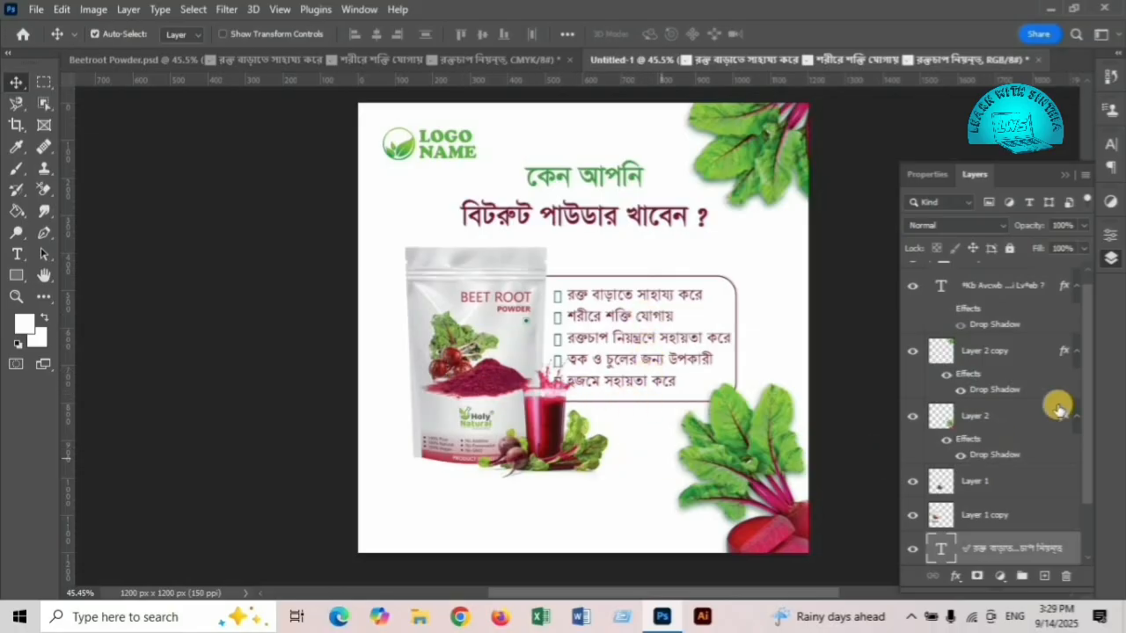
pyautogui.scroll(-3, 1088, 466)
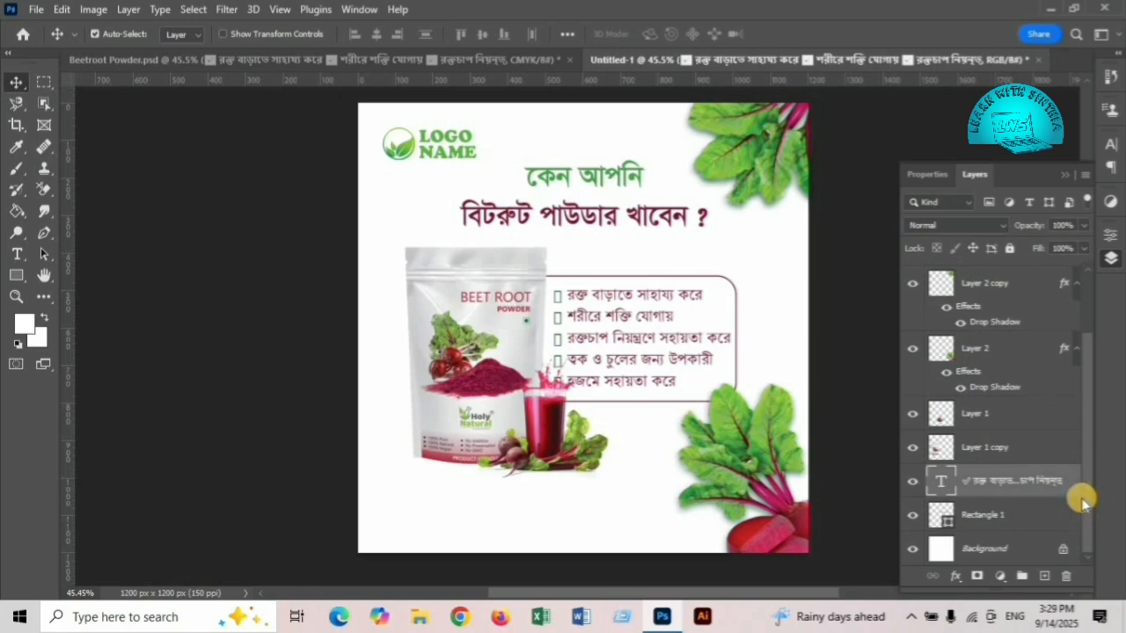
# Duplicate the pouch and juice-glass layers and place the vertically flipped copies directly below the originals as a reflection.
pyautogui.click(456, 393)
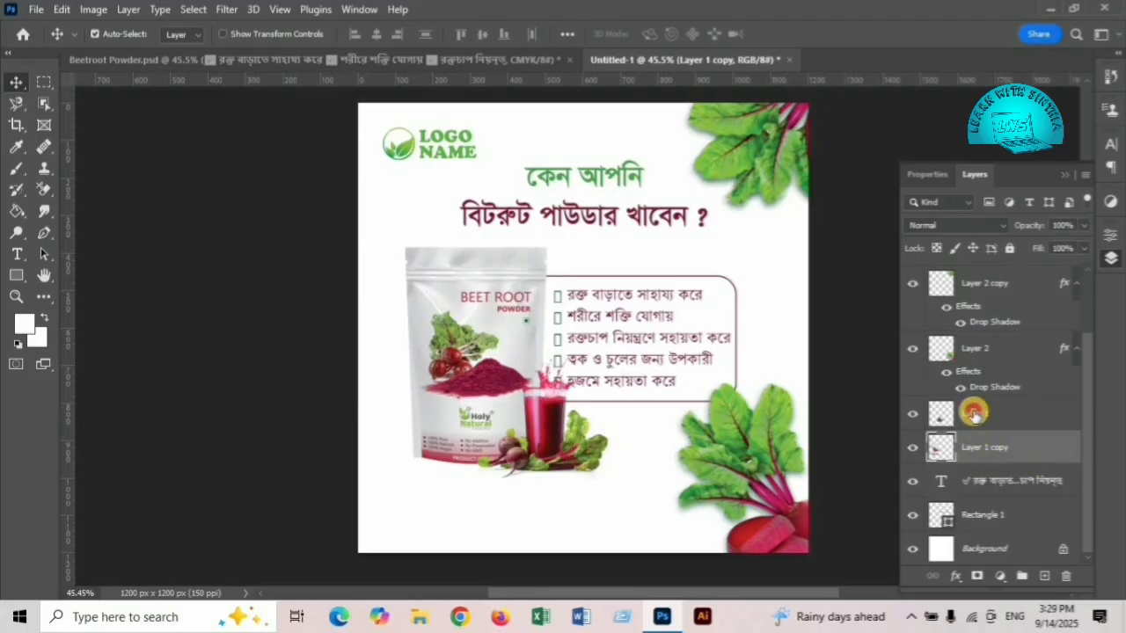
pyautogui.keyDown('shift'); pyautogui.click(974, 413); pyautogui.keyUp('shift')
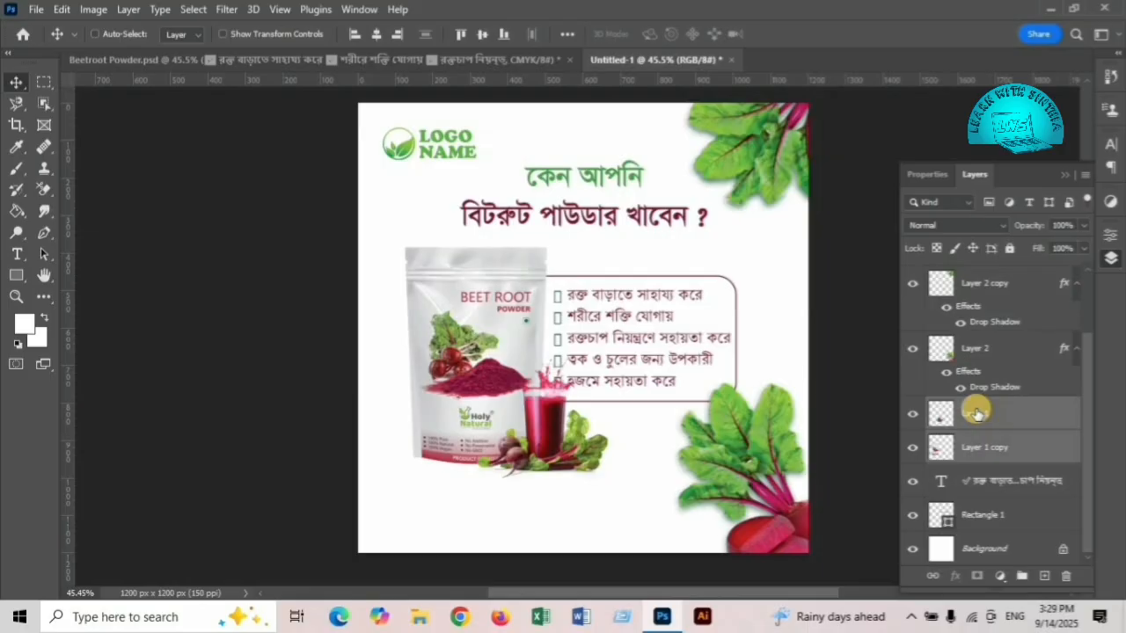
pyautogui.hotkey('ctrl', 'j')
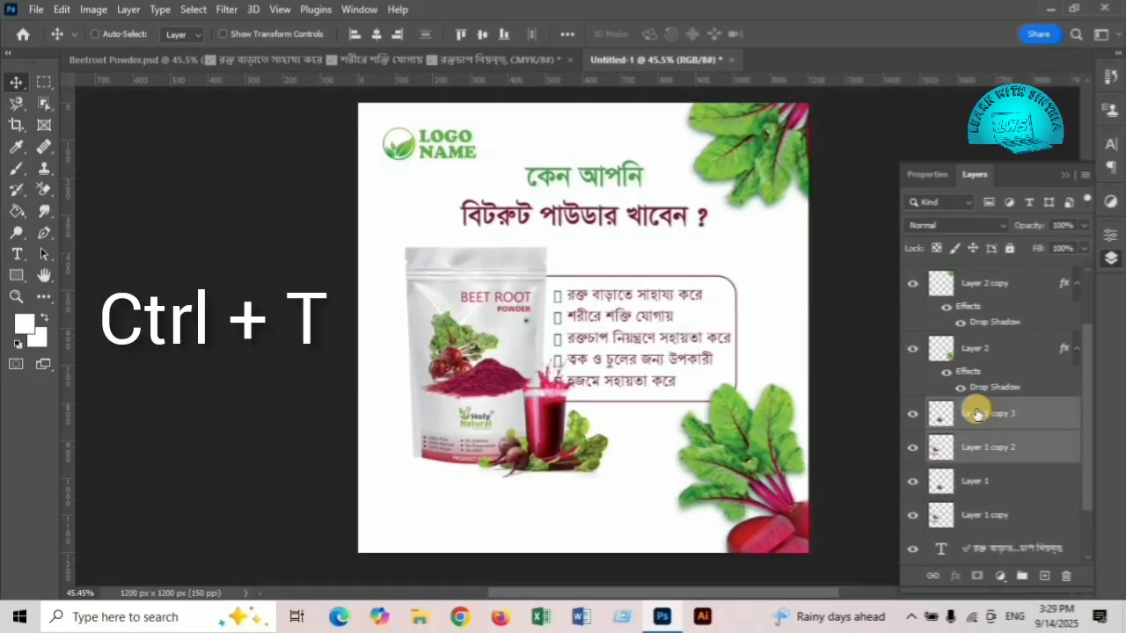
pyautogui.hotkey('ctrl', 't')
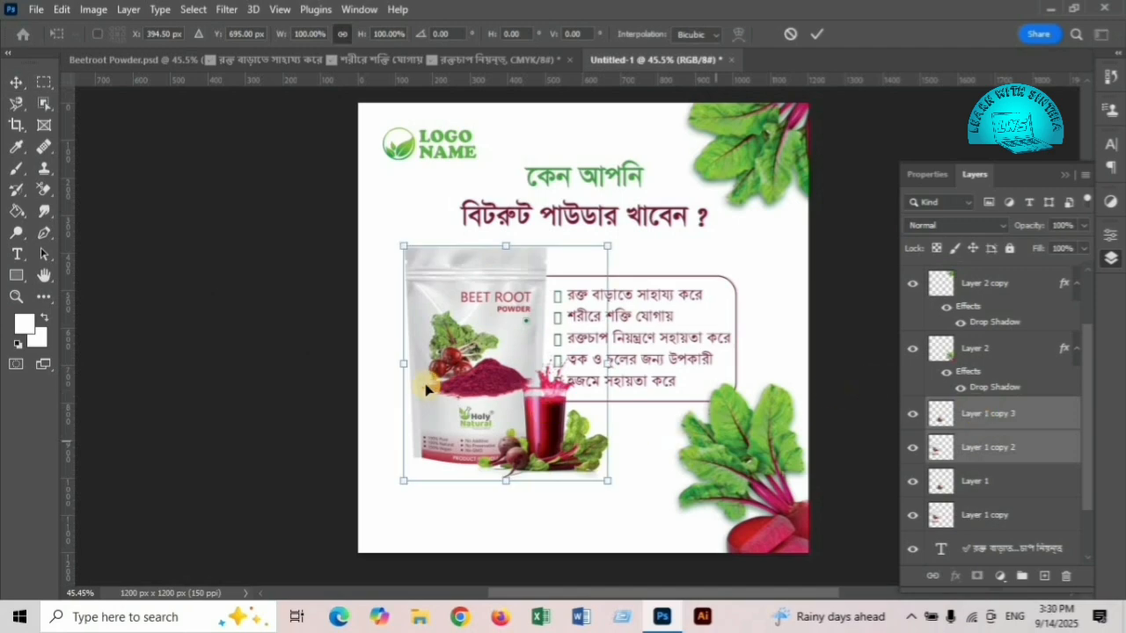
pyautogui.rightClick(503, 391)
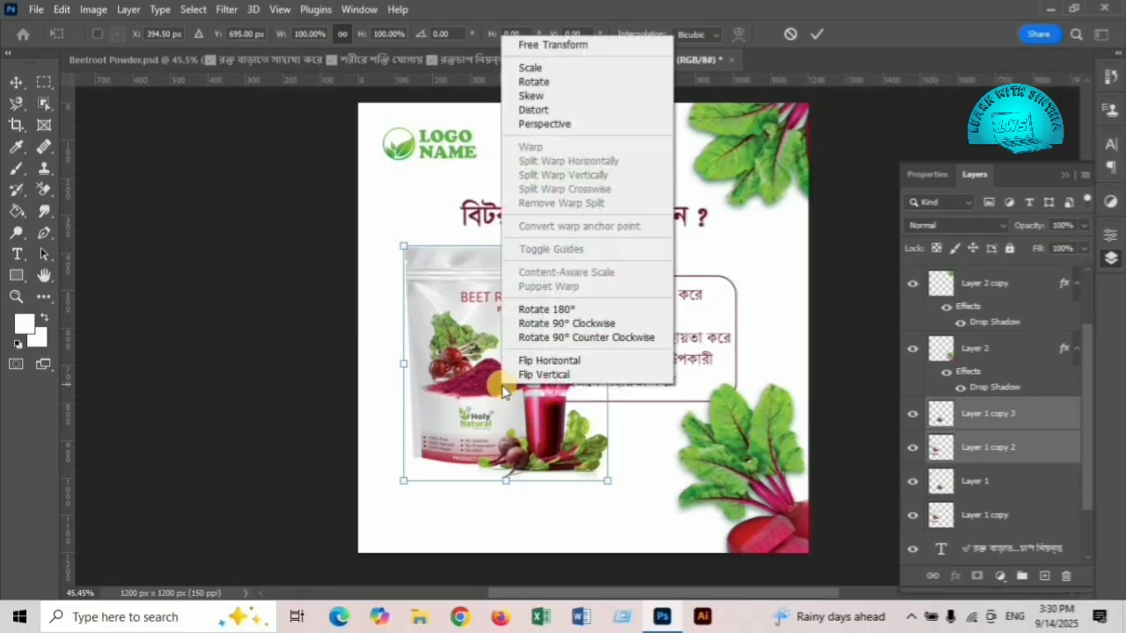
pyautogui.click(554, 376)
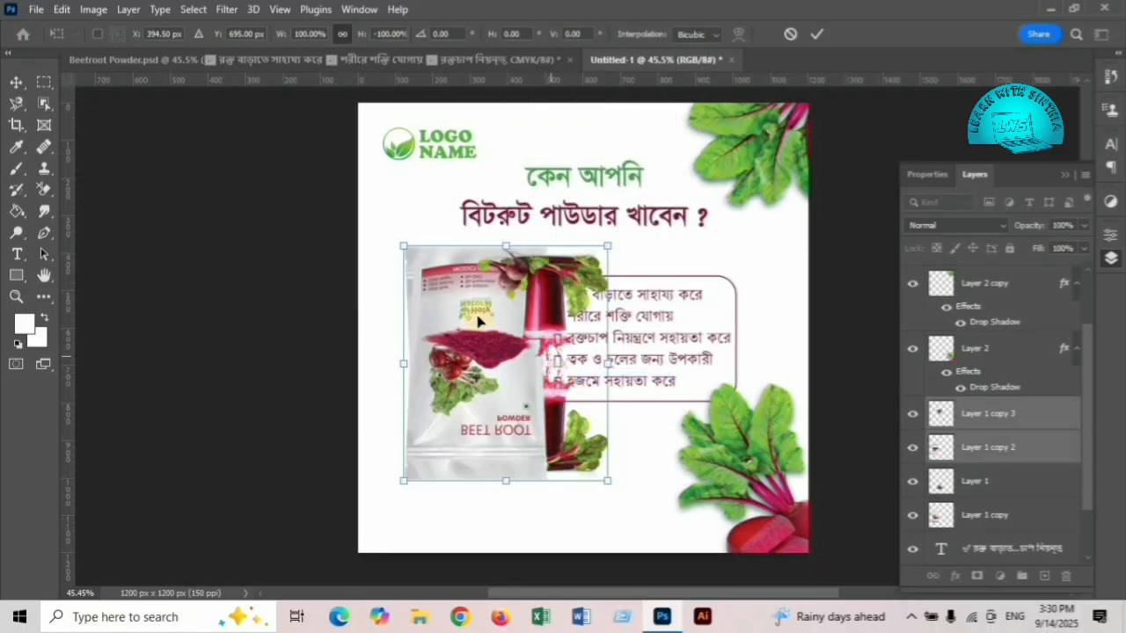
pyautogui.moveTo(477, 322); pyautogui.dragTo(475, 507)
# Move both flipped copies beneath the original product layers in the stack and nudge the pouch reflection slightly up against the pouch.
pyautogui.click(985, 420)
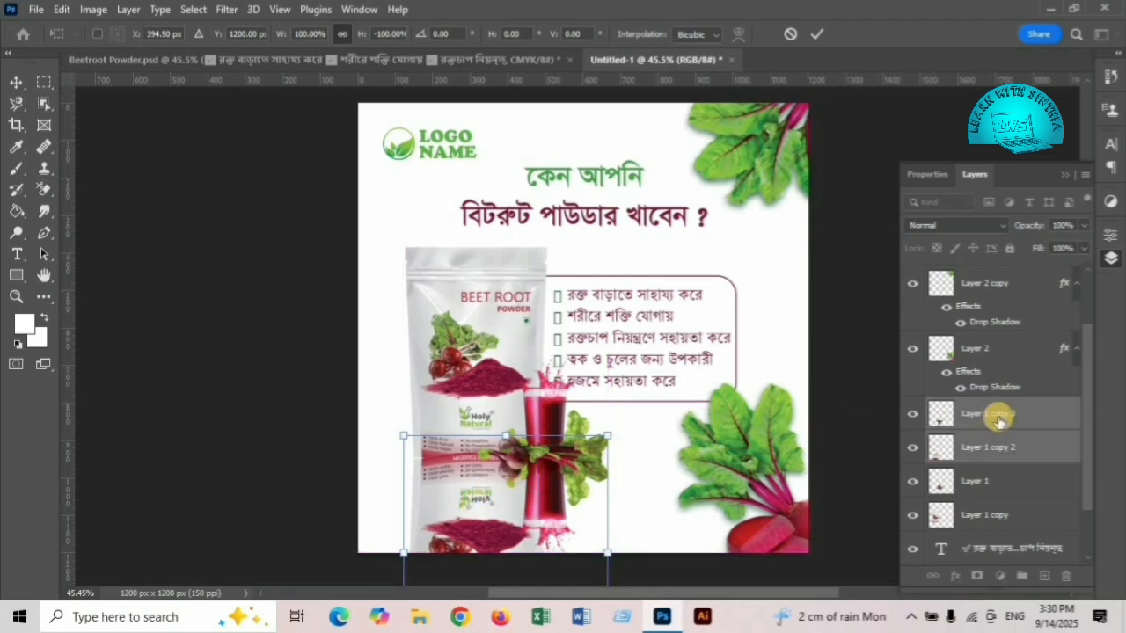
pyautogui.moveTo(999, 421); pyautogui.dragTo(990, 515)
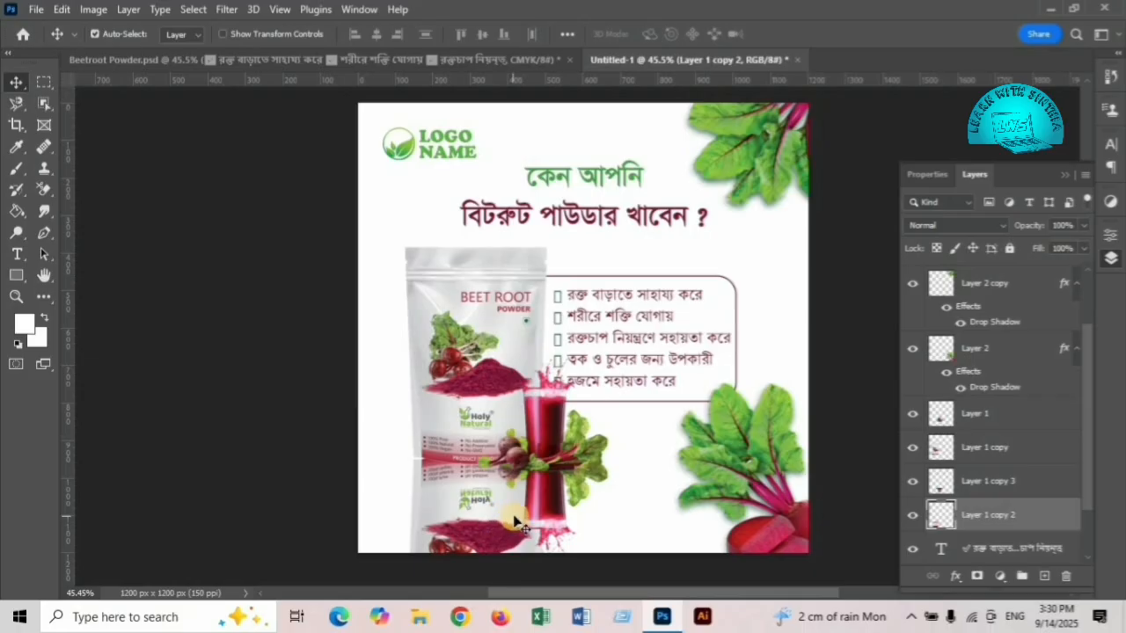
pyautogui.press('Up')
pyautogui.press('Up')
pyautogui.press('Up')
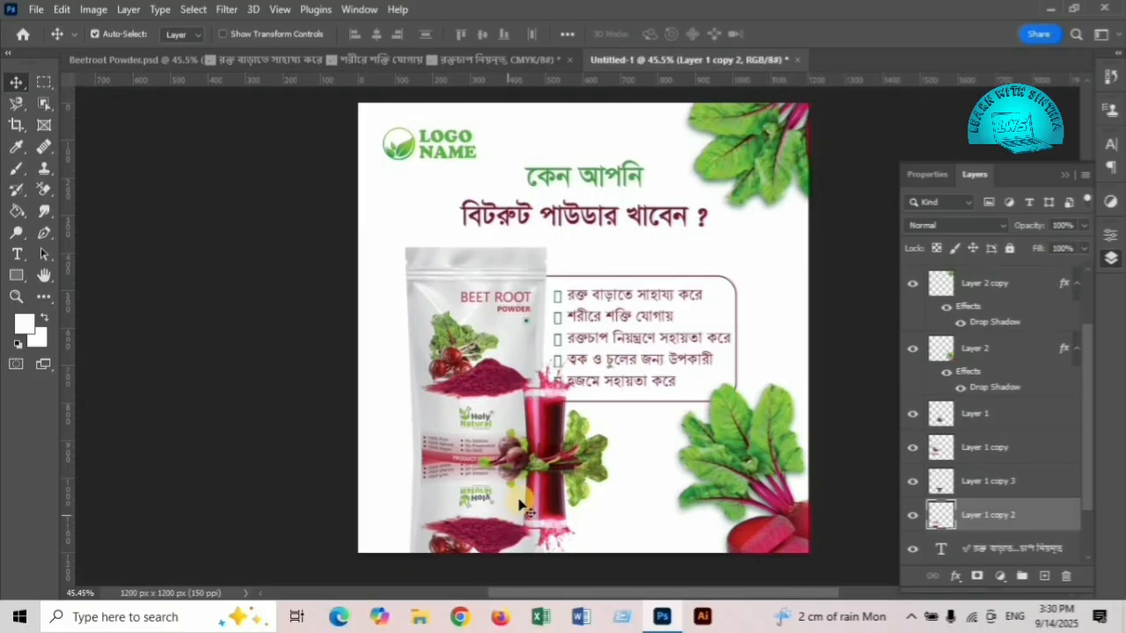
# Apply a Perspective transform to both reflection layers, widening their lower edge to about 170%, and shift them down about 31 px.
pyautogui.scroll(-3, 526, 499)
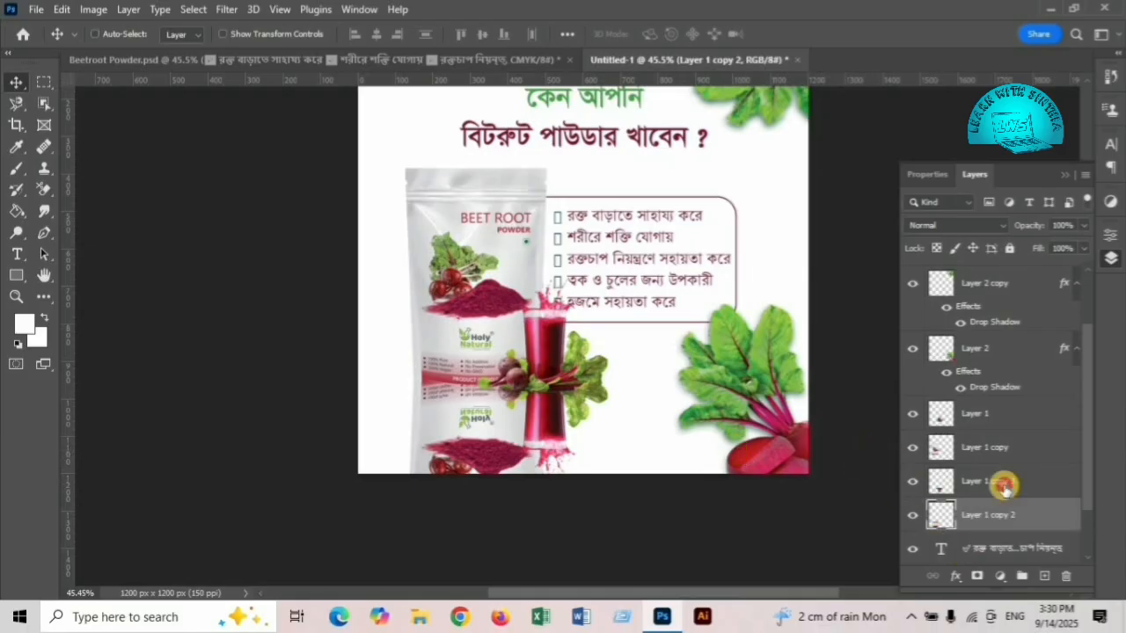
pyautogui.keyDown('ctrl'); pyautogui.click(1004, 485); pyautogui.keyUp('ctrl')
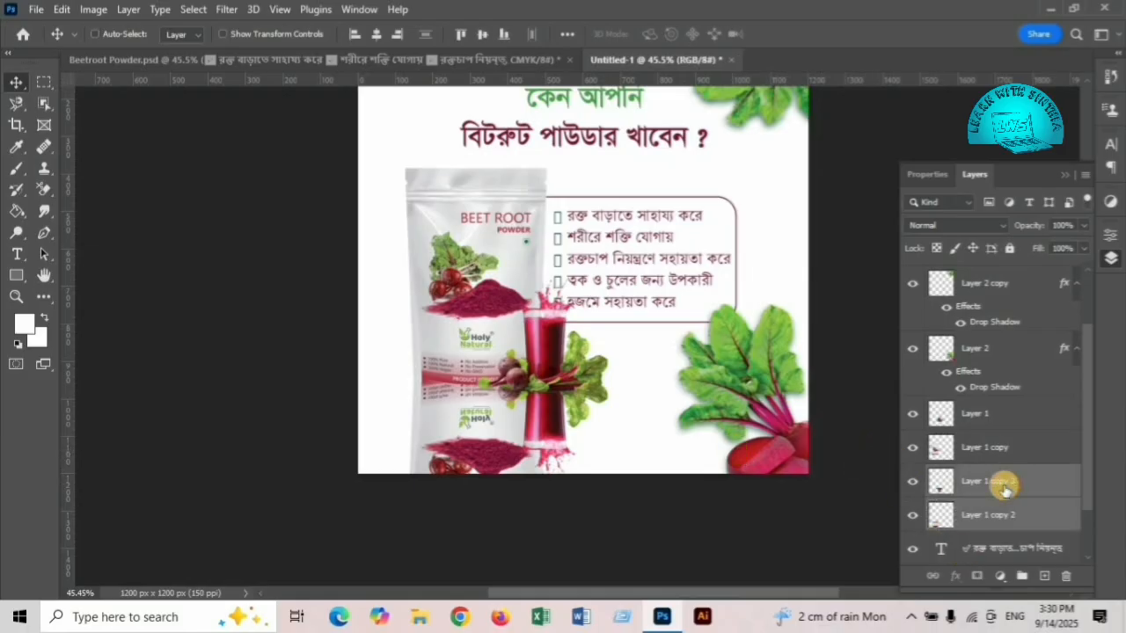
pyautogui.hotkey('ctrl', 't')
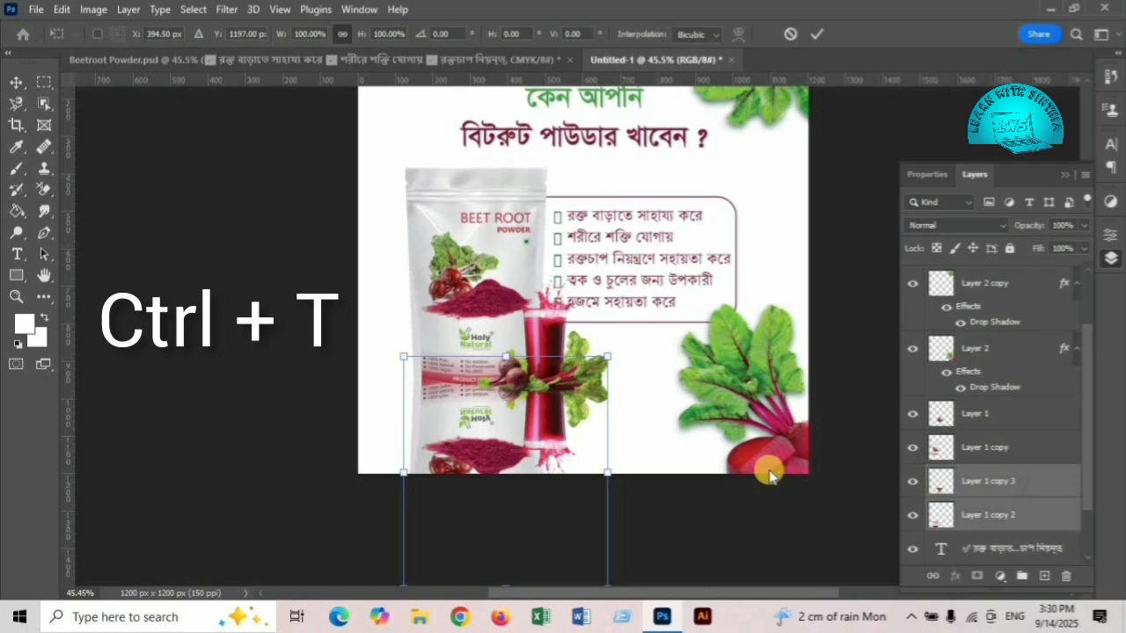
pyautogui.rightClick(534, 446)
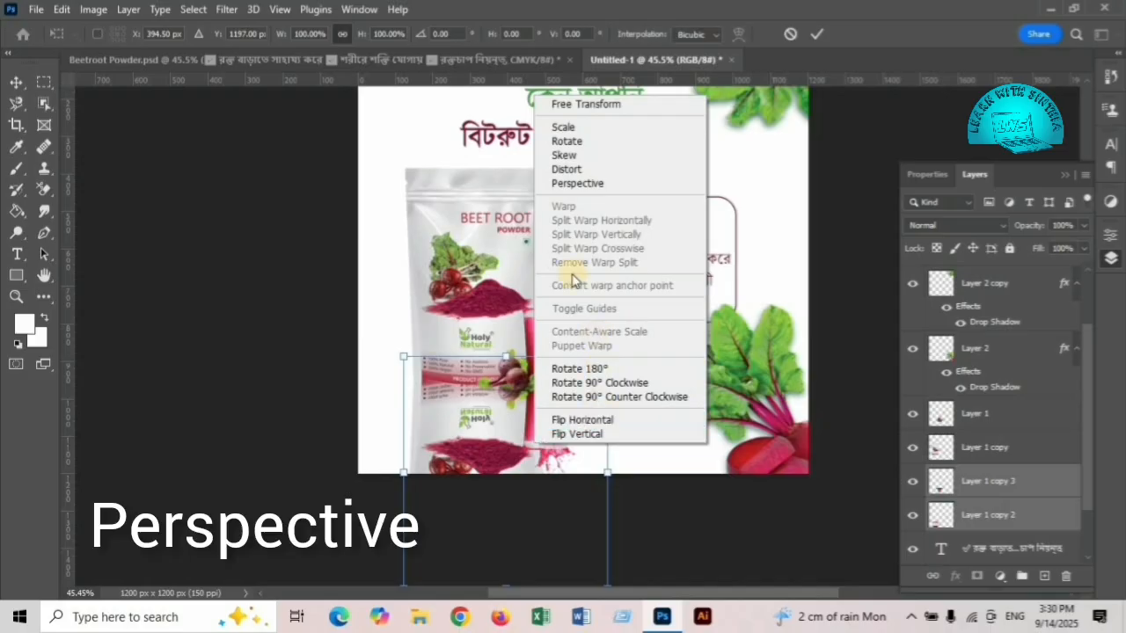
pyautogui.click(578, 188)
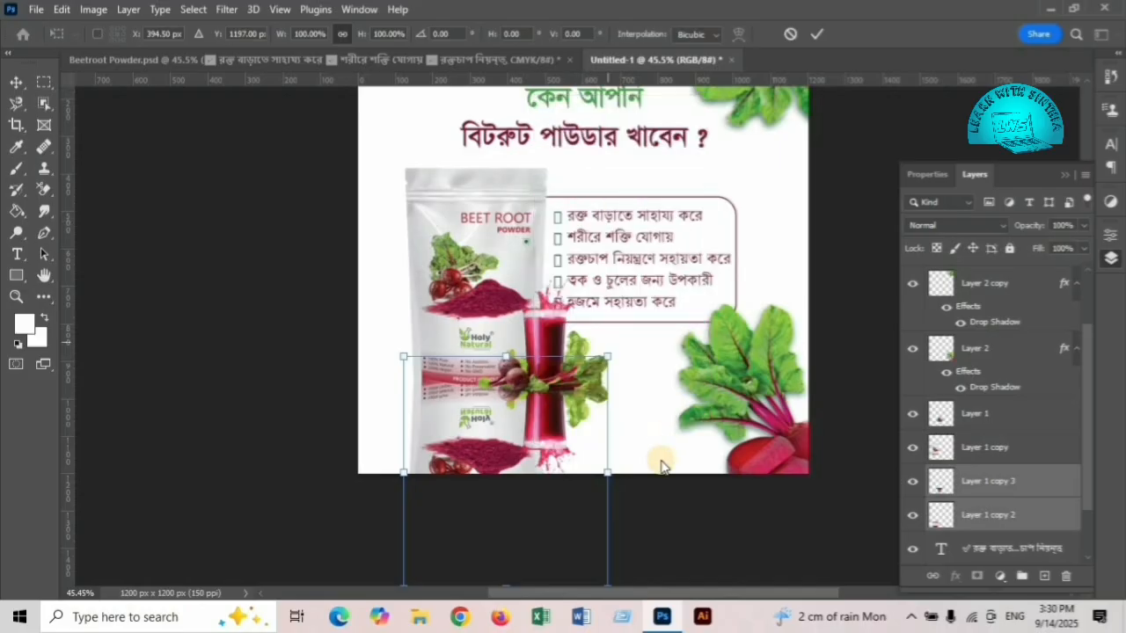
pyautogui.scroll(1, 661, 465)
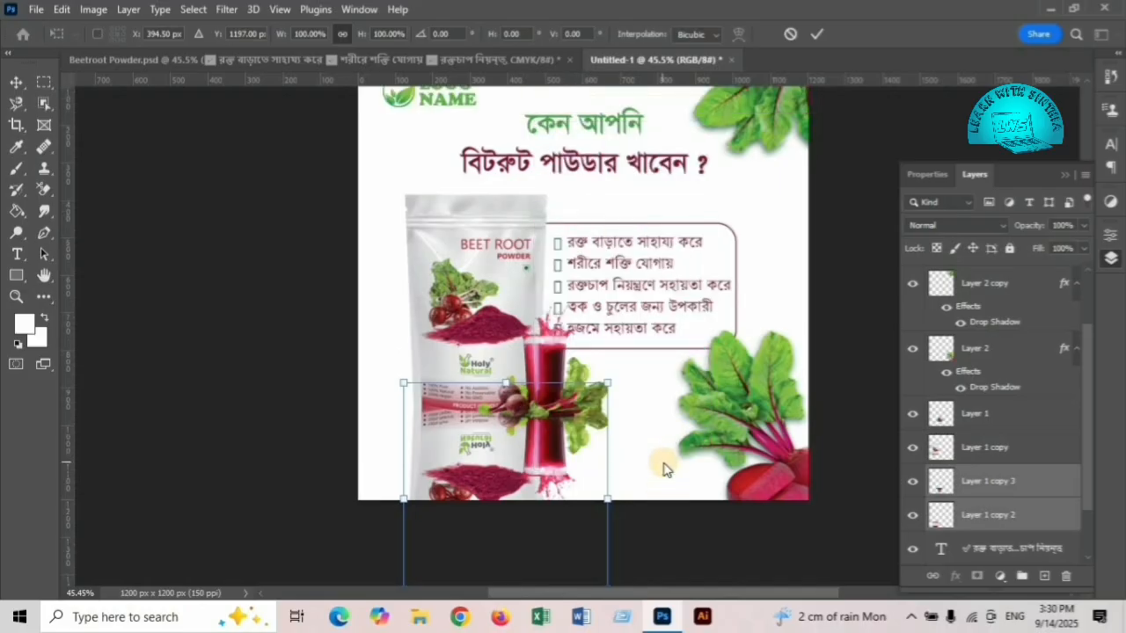
pyautogui.scroll(-3, 660, 466)
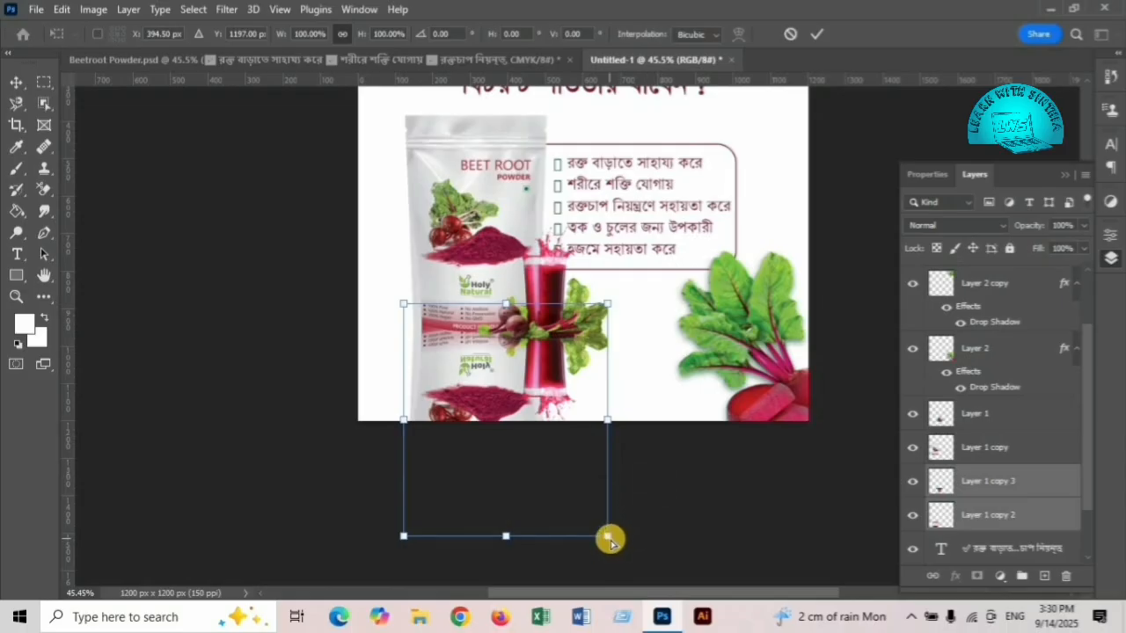
pyautogui.moveTo(609, 540); pyautogui.dragTo(683, 535)
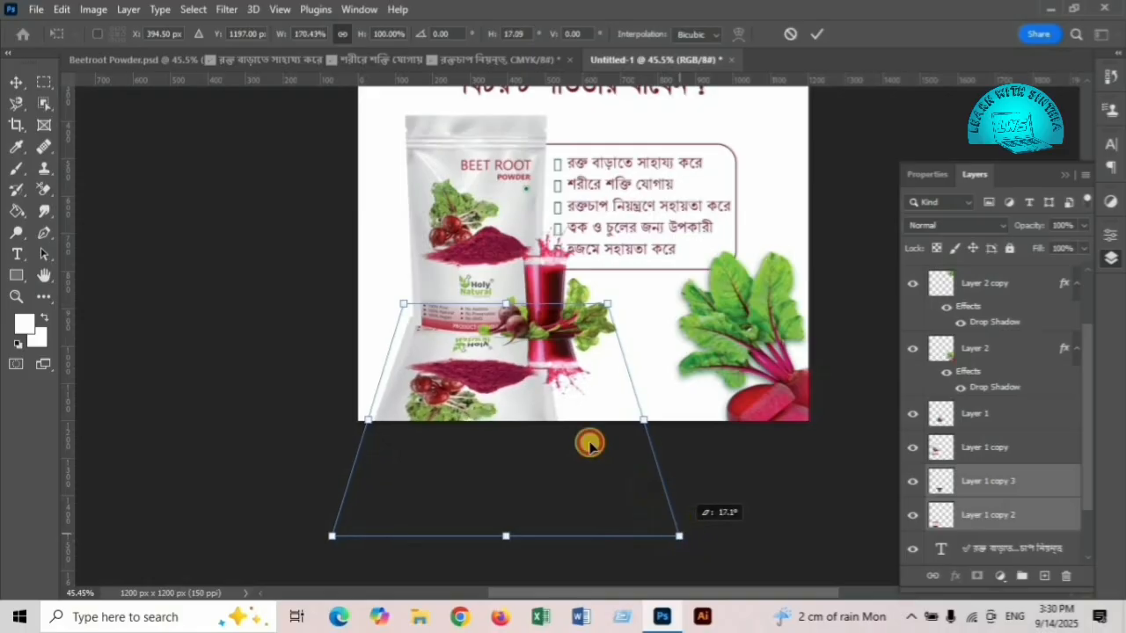
pyautogui.moveTo(495, 404); pyautogui.dragTo(498, 404)
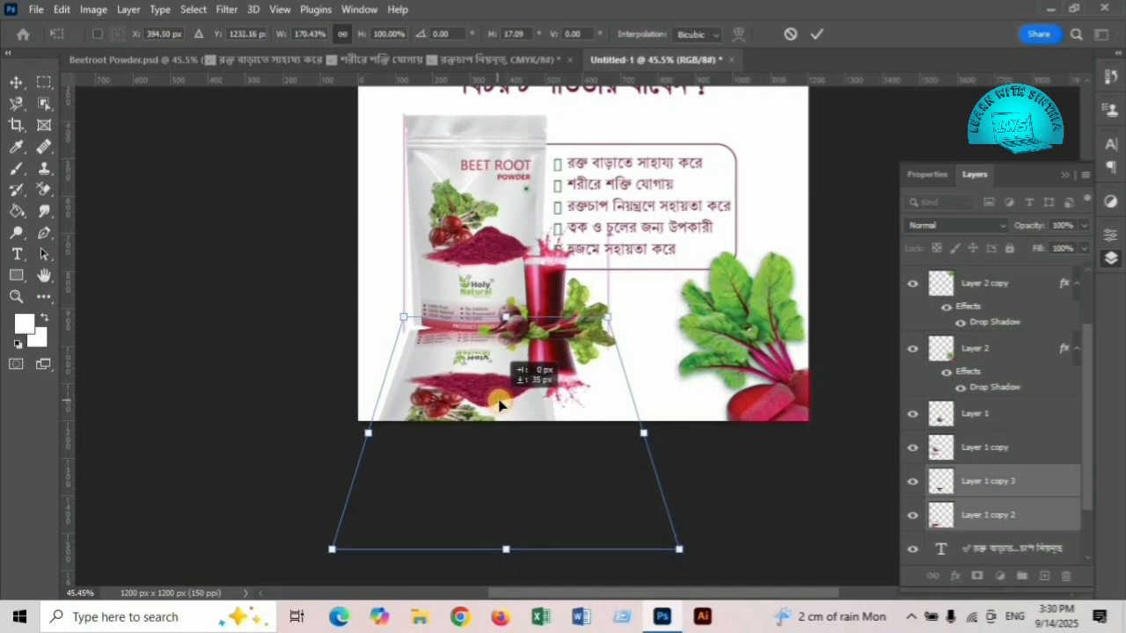
pyautogui.moveTo(502, 404); pyautogui.dragTo(497, 403)
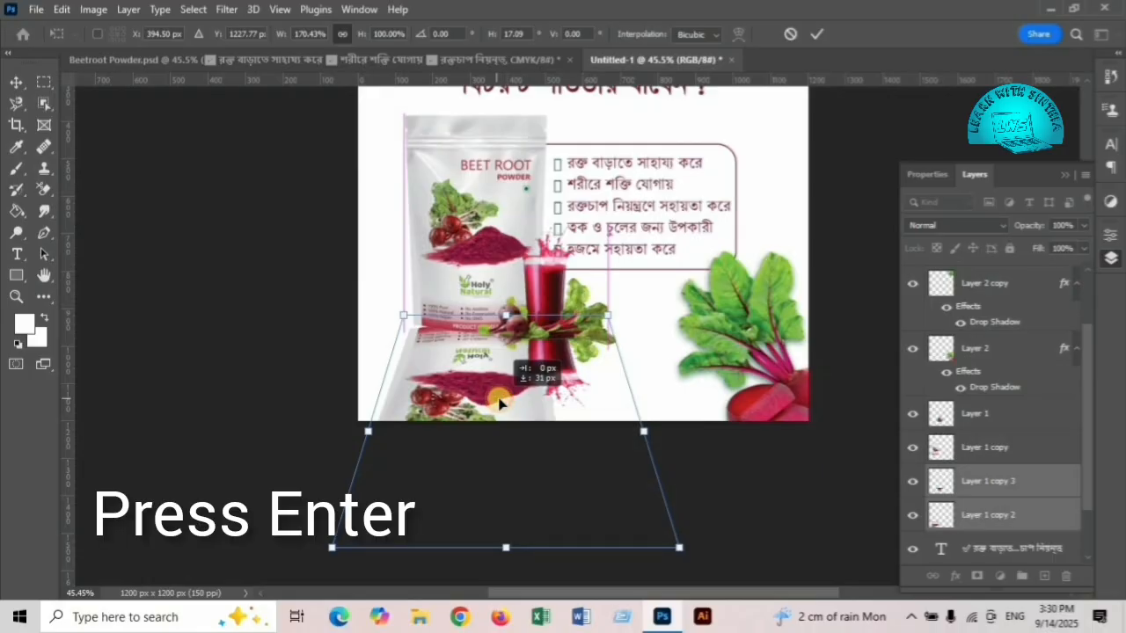
pyautogui.press('Return')
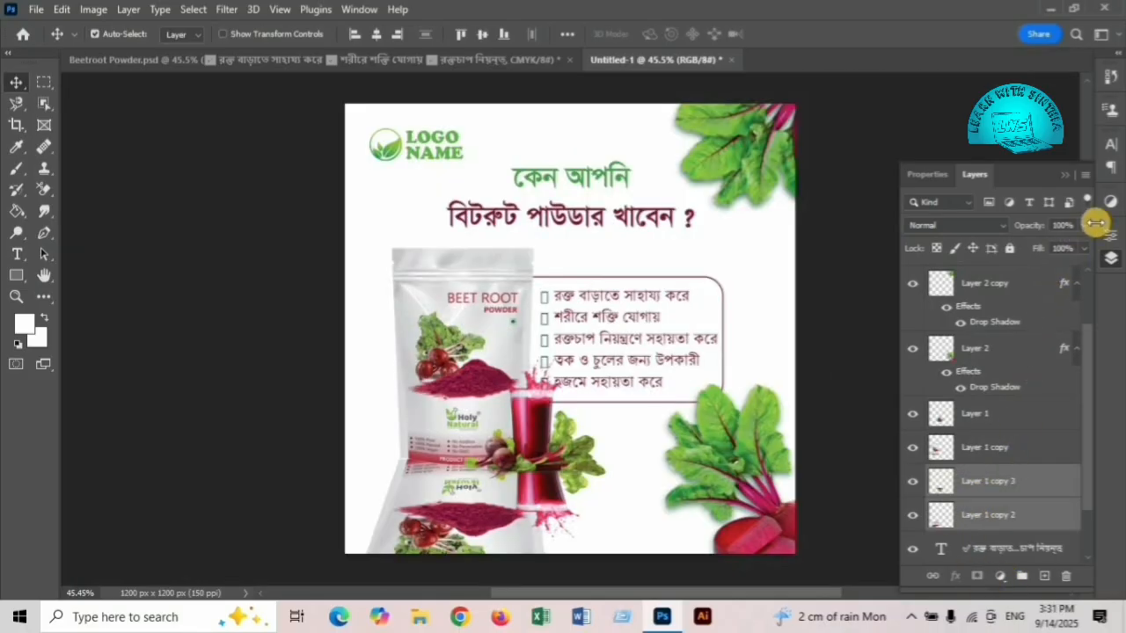
# Lower the opacity of both reflection layers to 30%.
pyautogui.click(1084, 225)
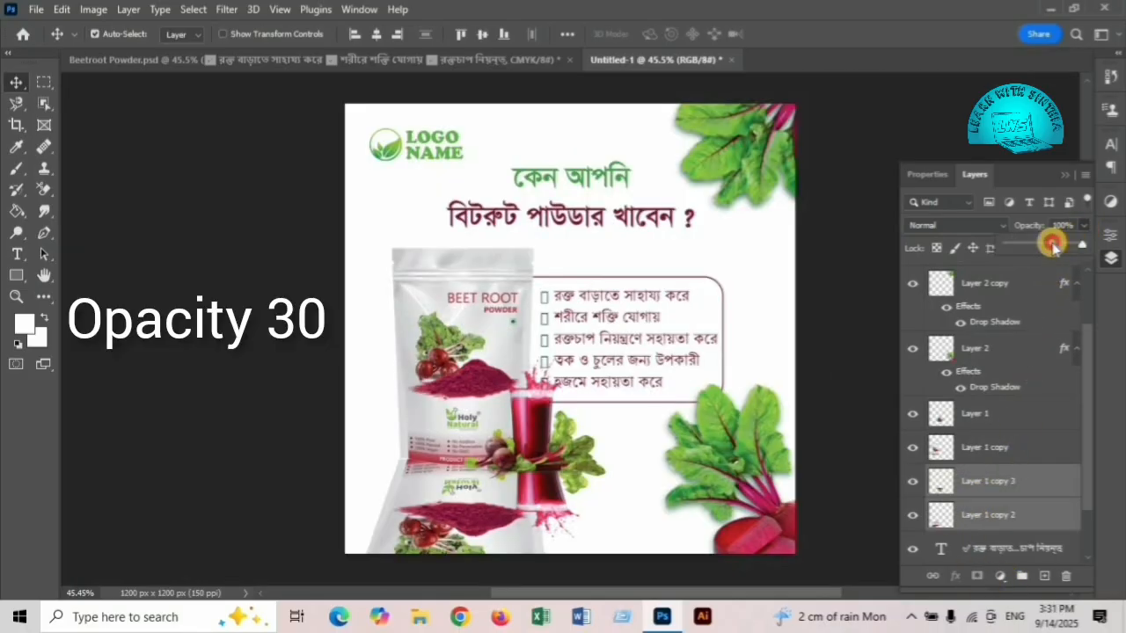
pyautogui.moveTo(1053, 247); pyautogui.dragTo(1036, 249)
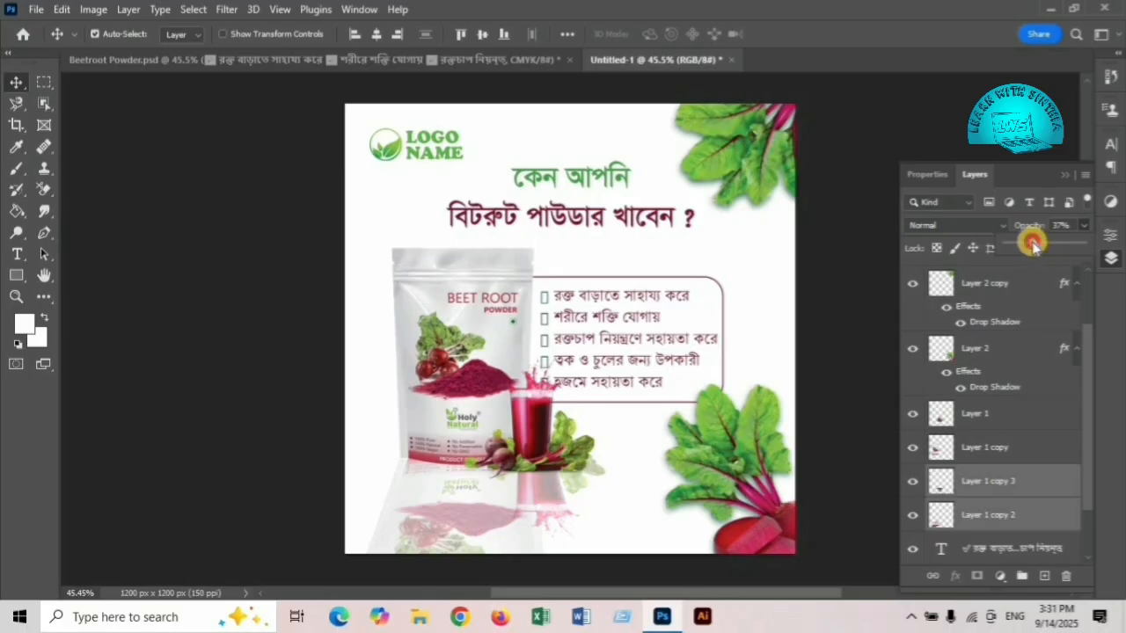
pyautogui.moveTo(1034, 247); pyautogui.dragTo(1029, 245)
# Draw a rounded rectangle about 610 x 77 px near the canvas's lower edge, above Group 1 in the layer stack.
pyautogui.click(15, 276)
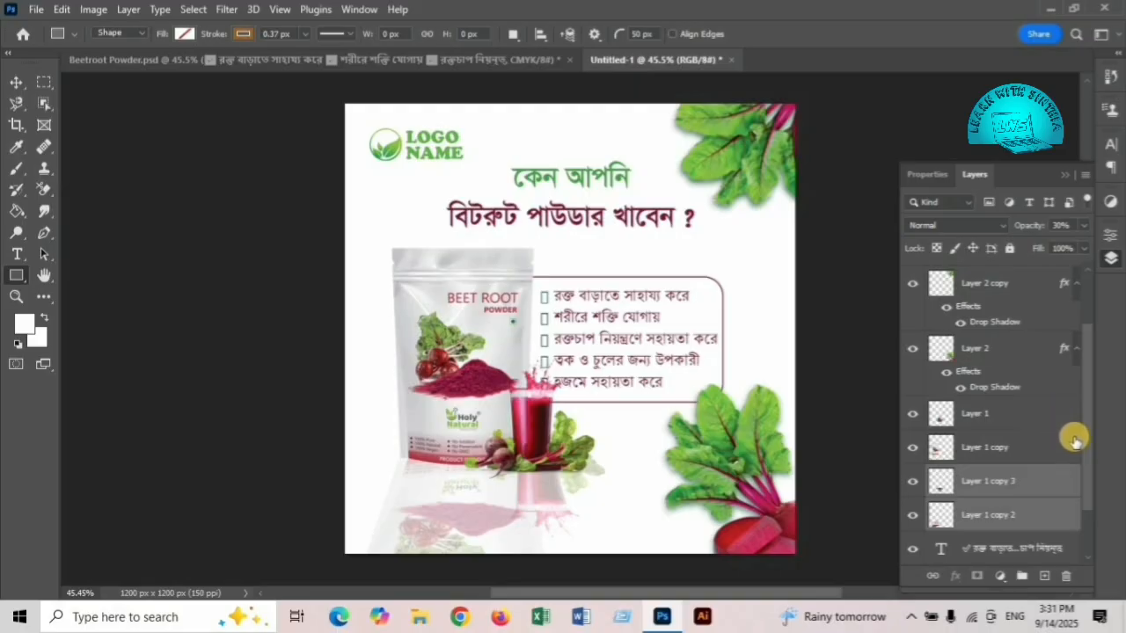
pyautogui.scroll(3, 1090, 378)
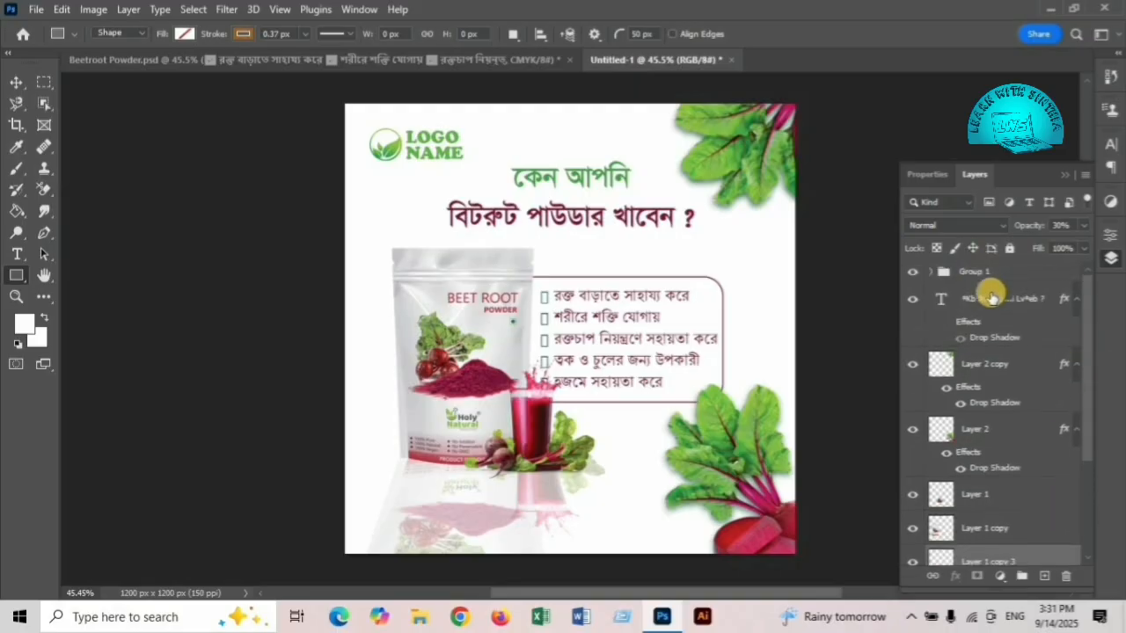
pyautogui.click(982, 273)
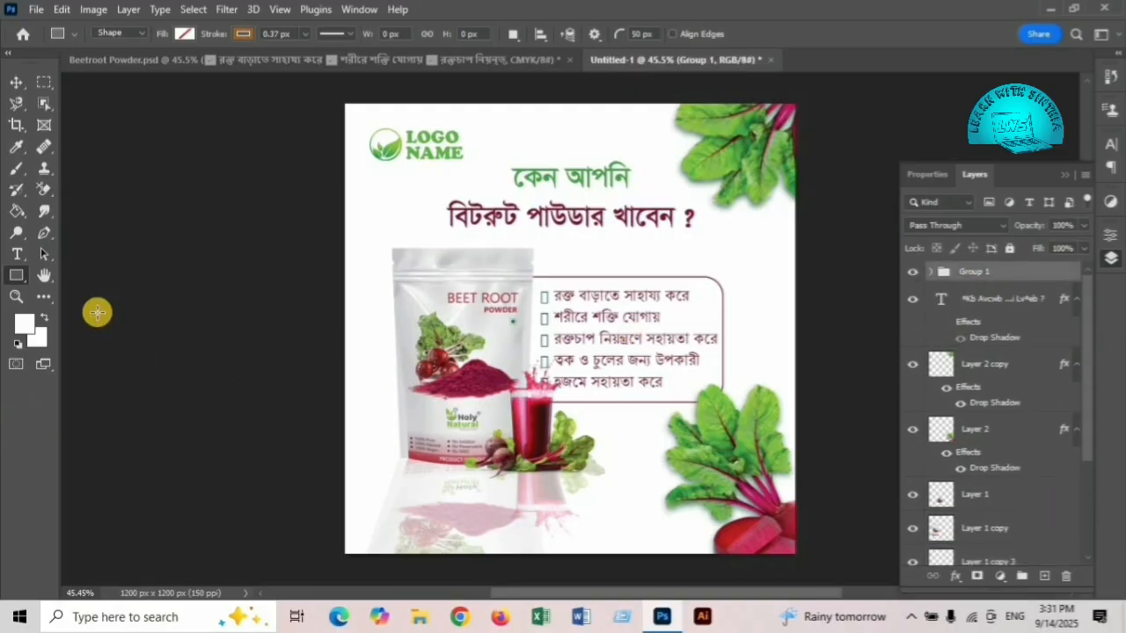
pyautogui.rightClick(16, 274)
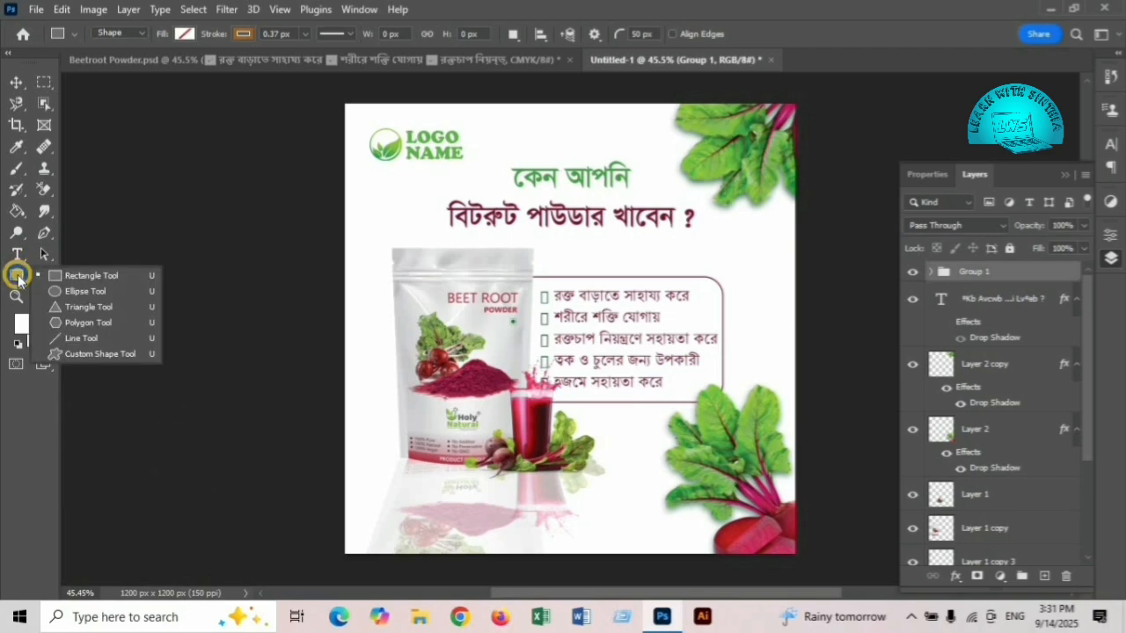
pyautogui.click(76, 278)
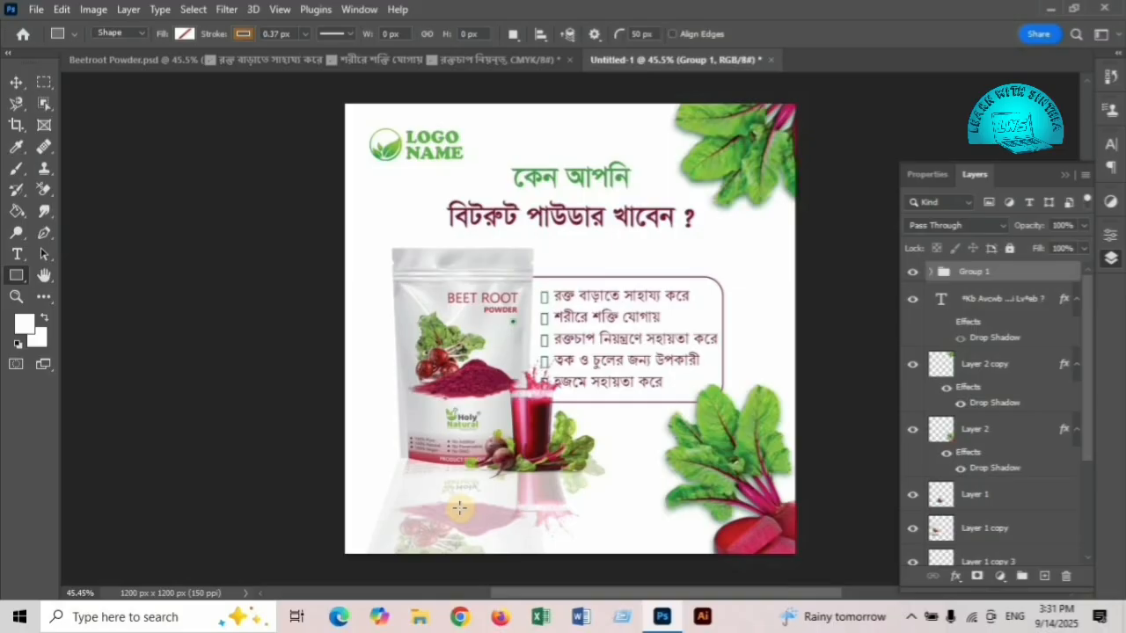
pyautogui.moveTo(457, 507); pyautogui.dragTo(686, 535)
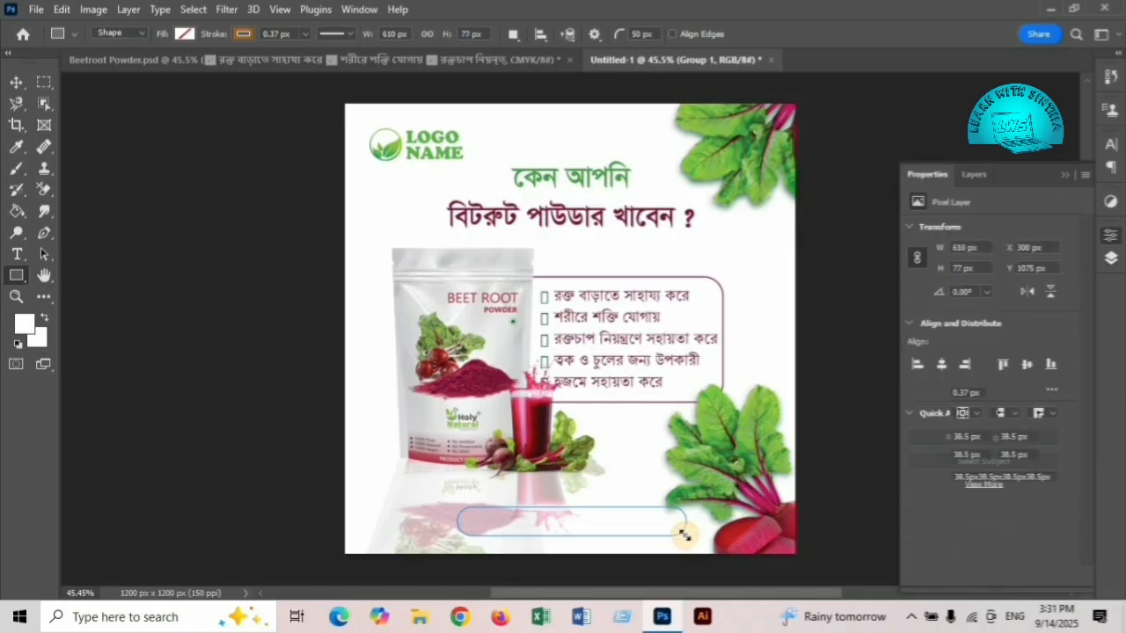
# Remove the rounded bar's stroke, fill it with the recently used dark maroon, and move it slightly down and left.
pyautogui.click(961, 370)
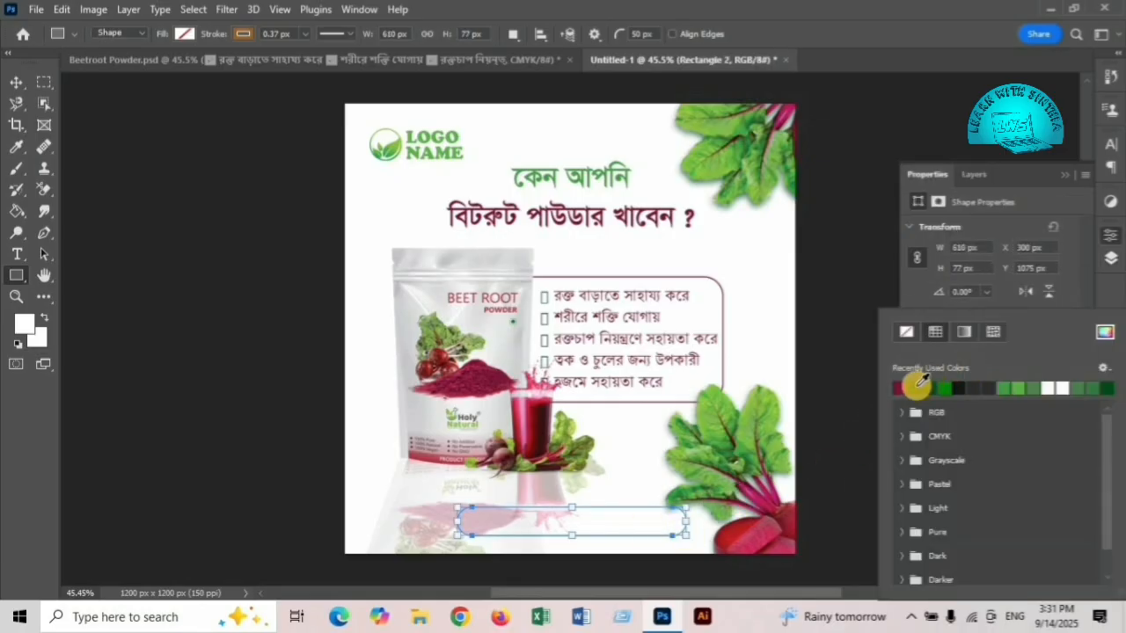
pyautogui.click(903, 332)
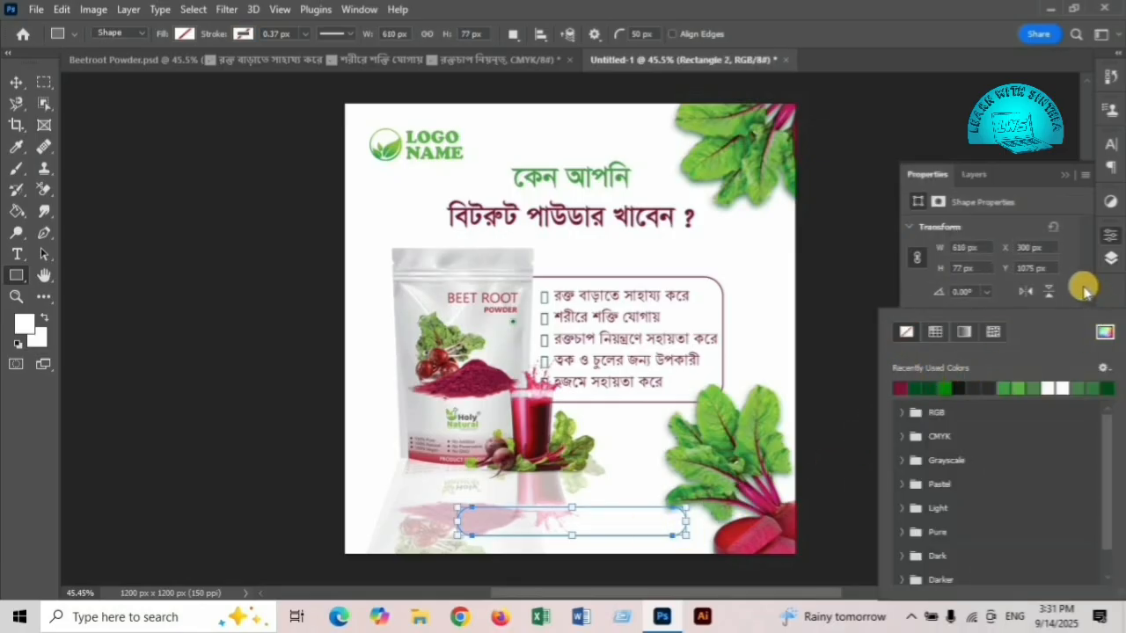
pyautogui.click(1082, 286)
pyautogui.click(960, 346)
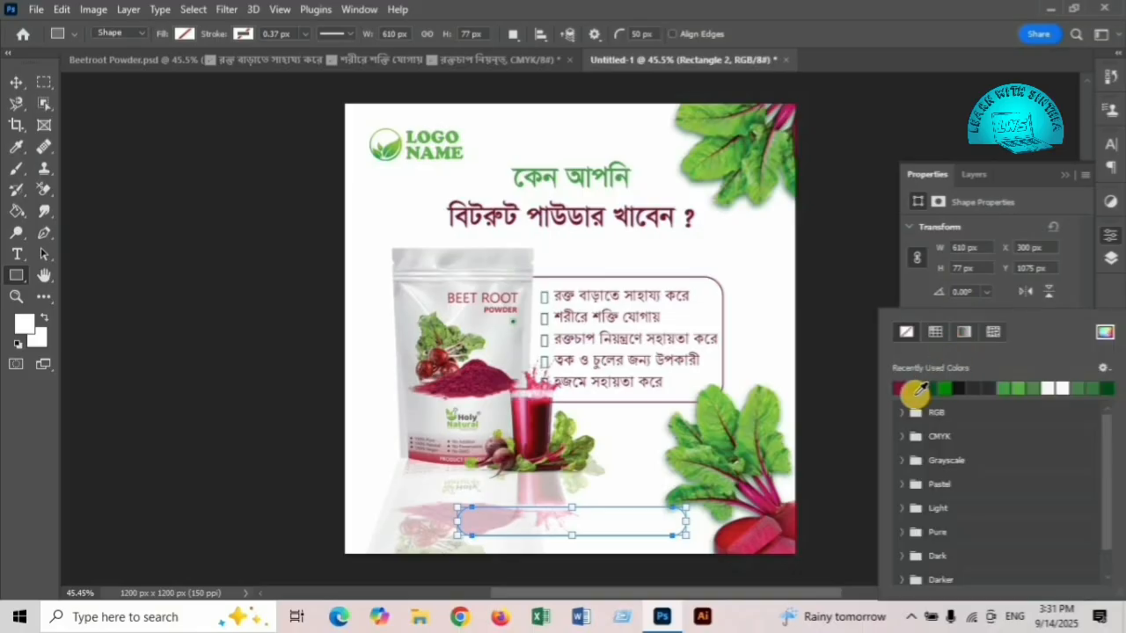
pyautogui.click(900, 387)
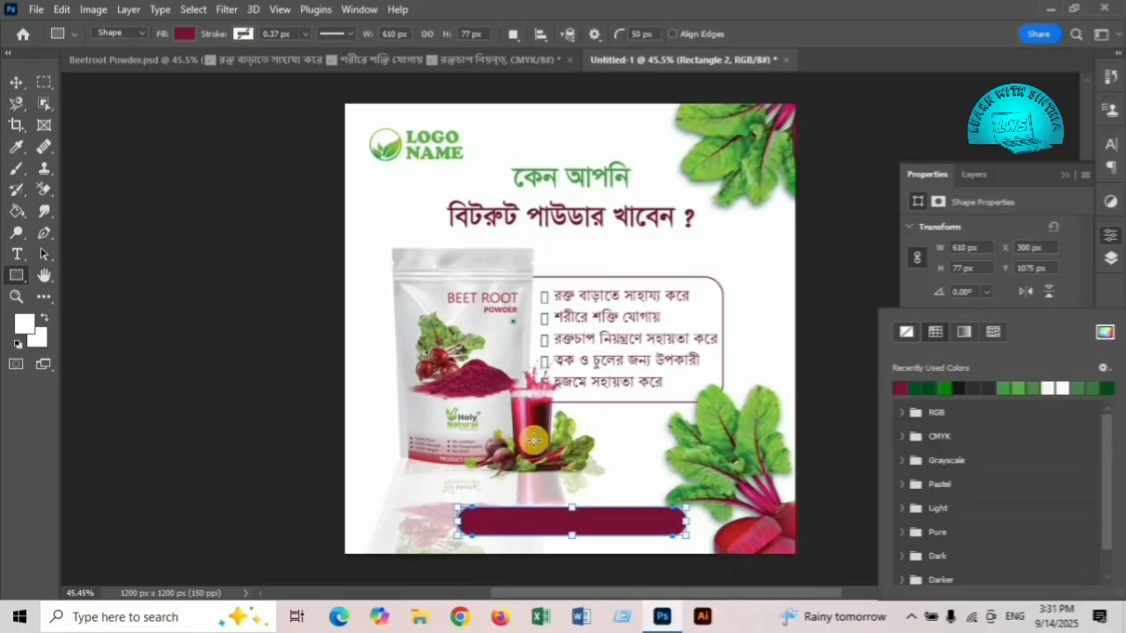
pyautogui.click(1075, 296)
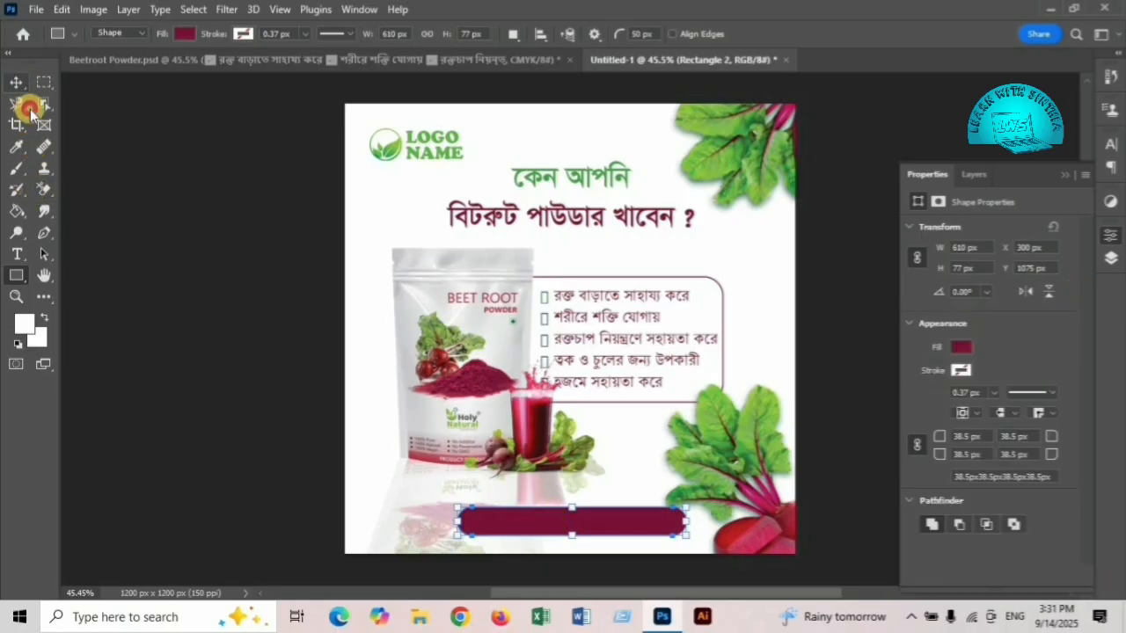
pyautogui.click(17, 82)
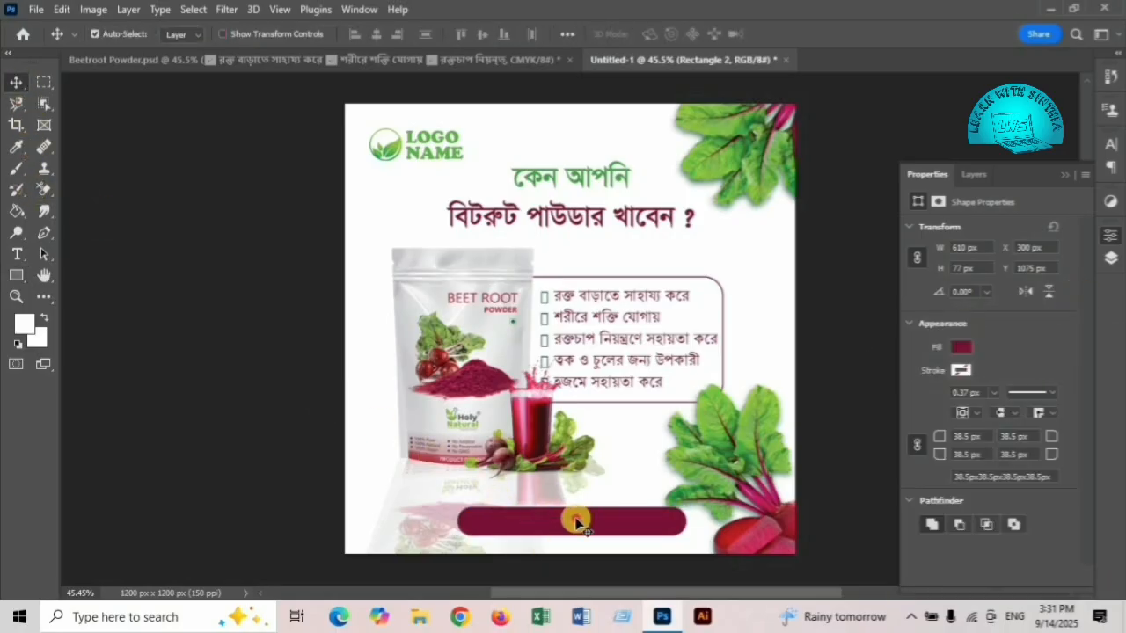
pyautogui.moveTo(574, 519); pyautogui.dragTo(575, 523)
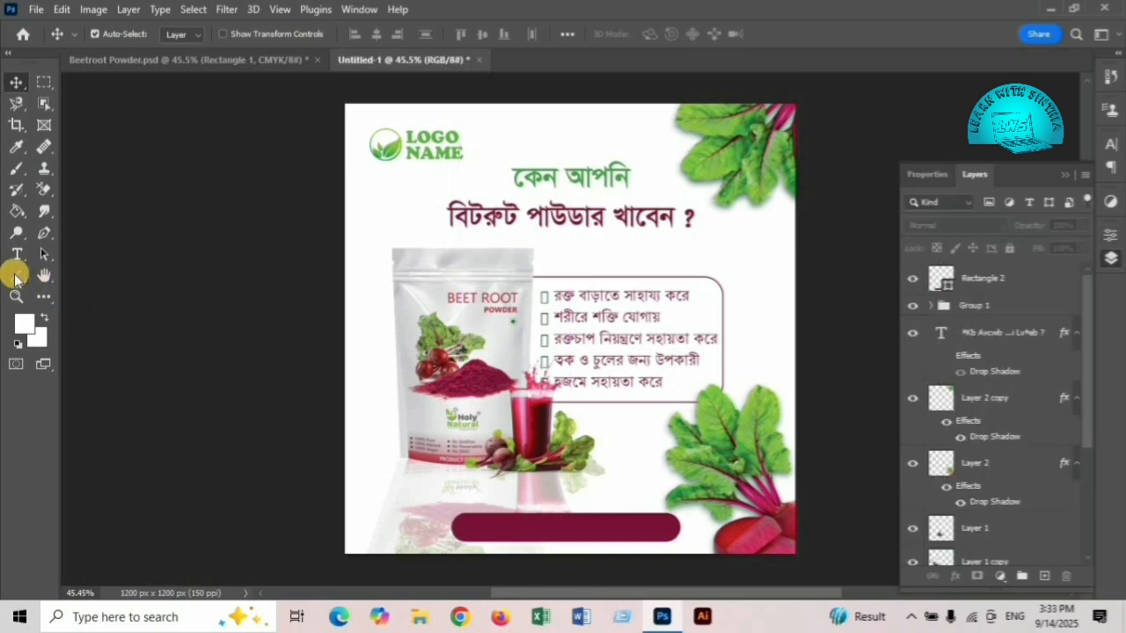
# Draw a vertical divider line about 77 px long across the middle of the maroon bar with the Line tool.
pyautogui.click(17, 275)
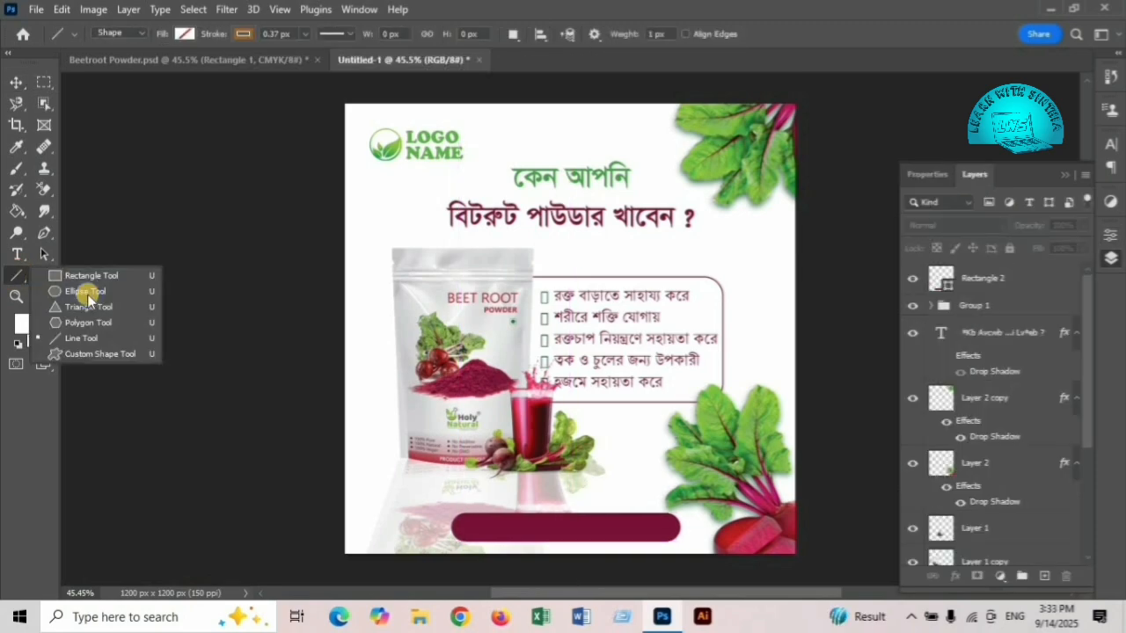
pyautogui.click(88, 338)
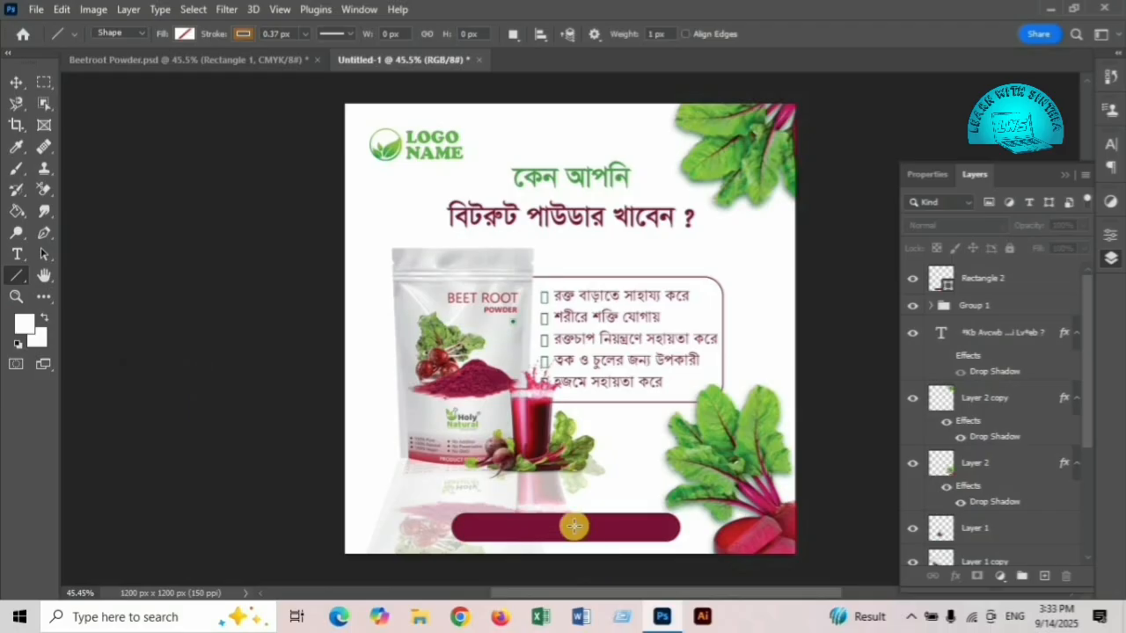
pyautogui.moveTo(563, 513); pyautogui.dragTo(564, 540)
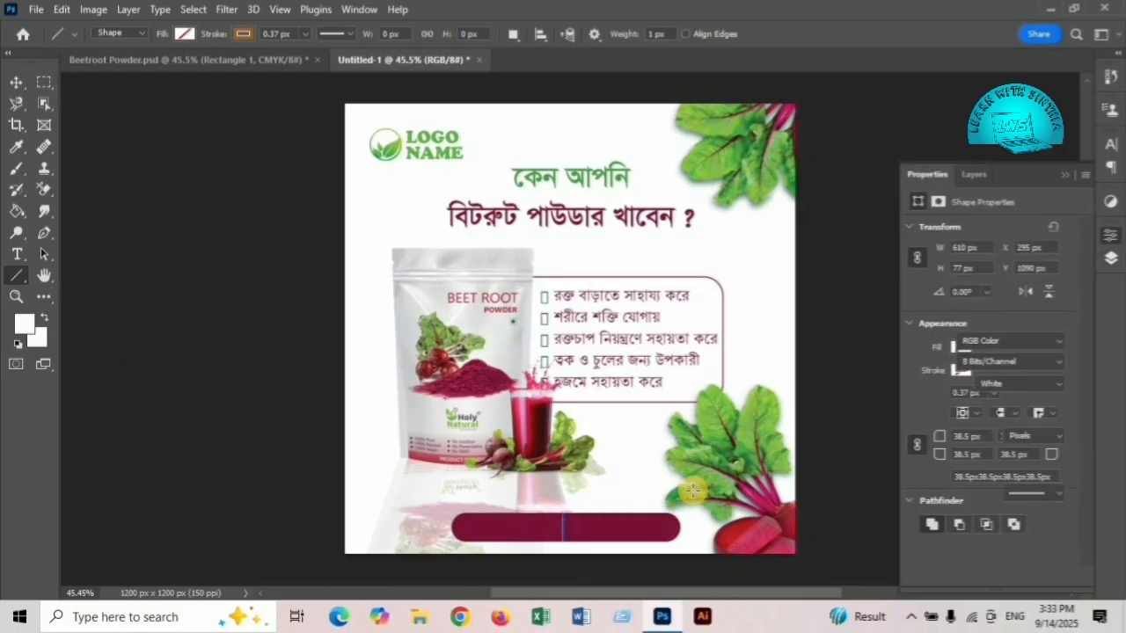
# Set the divider line's stroke to white at 3 px and nudge the line slightly to the right.
pyautogui.click(957, 368)
pyautogui.click(897, 387)
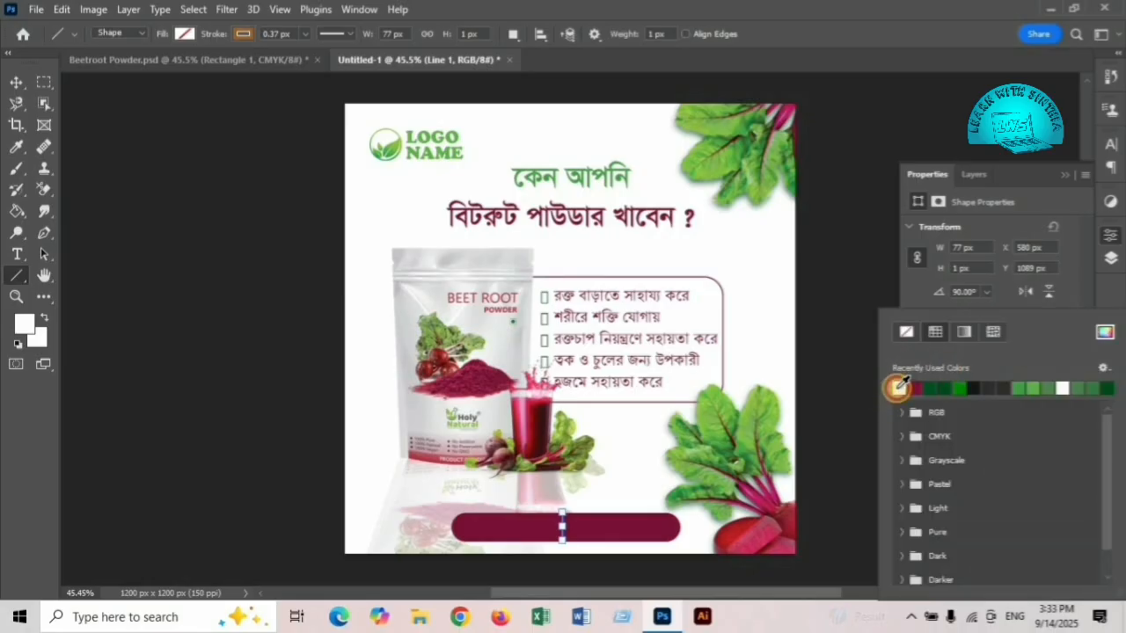
pyautogui.click(1064, 292)
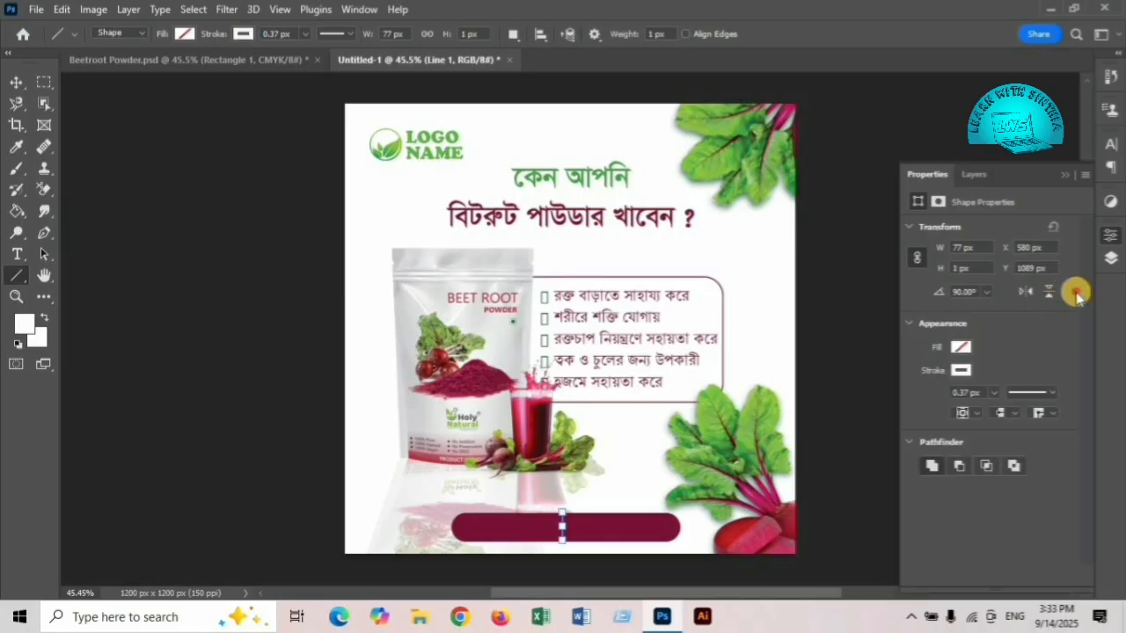
pyautogui.click(968, 393)
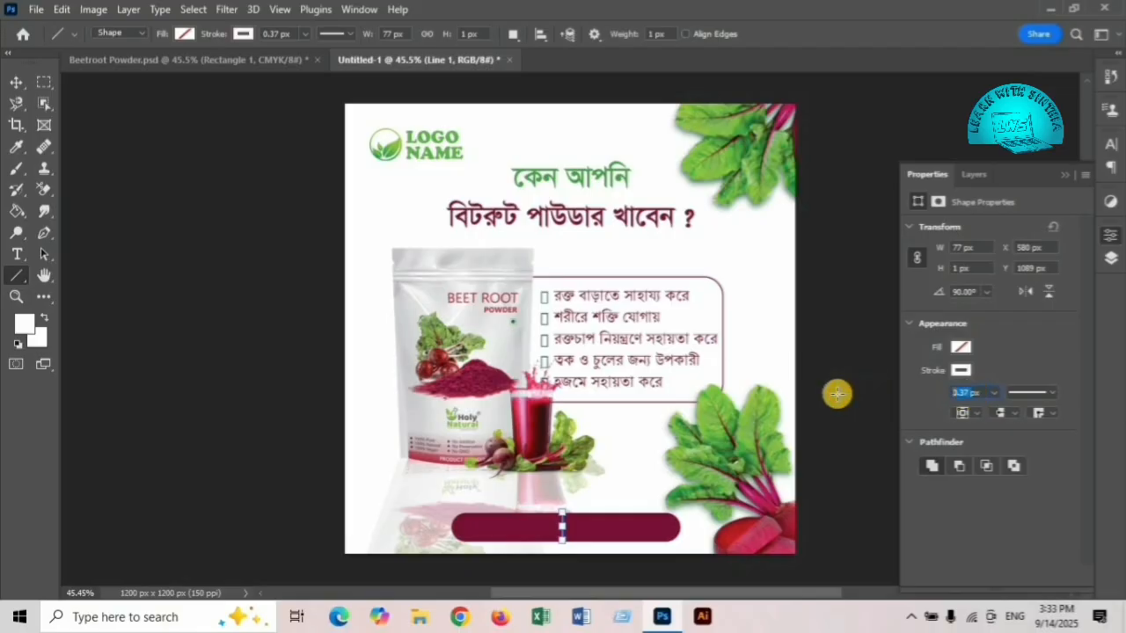
pyautogui.press('Return')
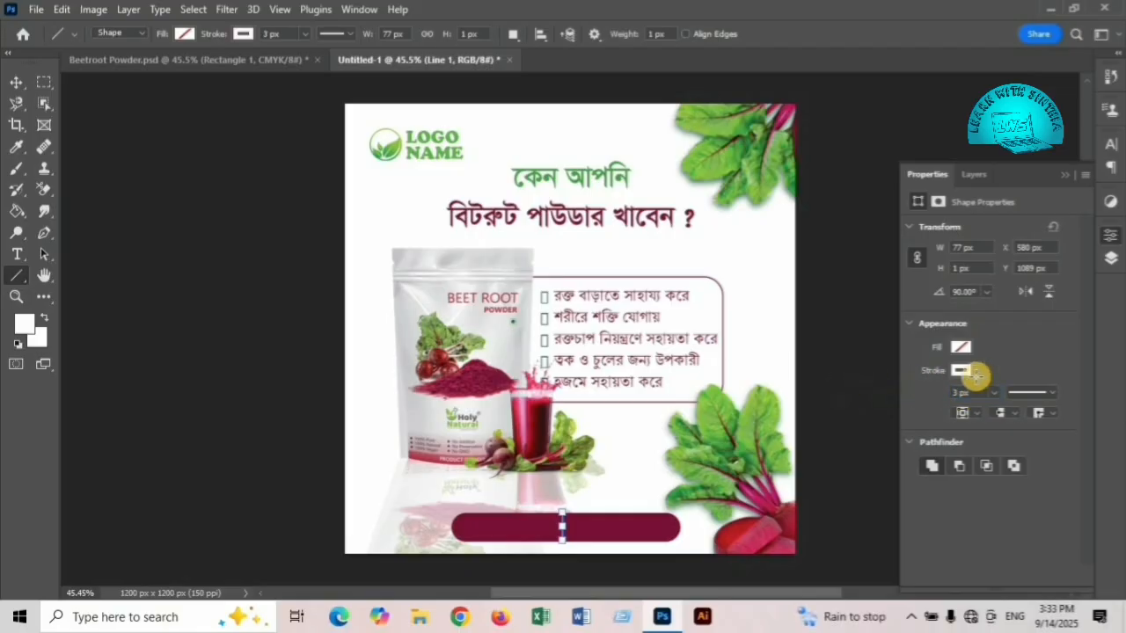
pyautogui.click(16, 81)
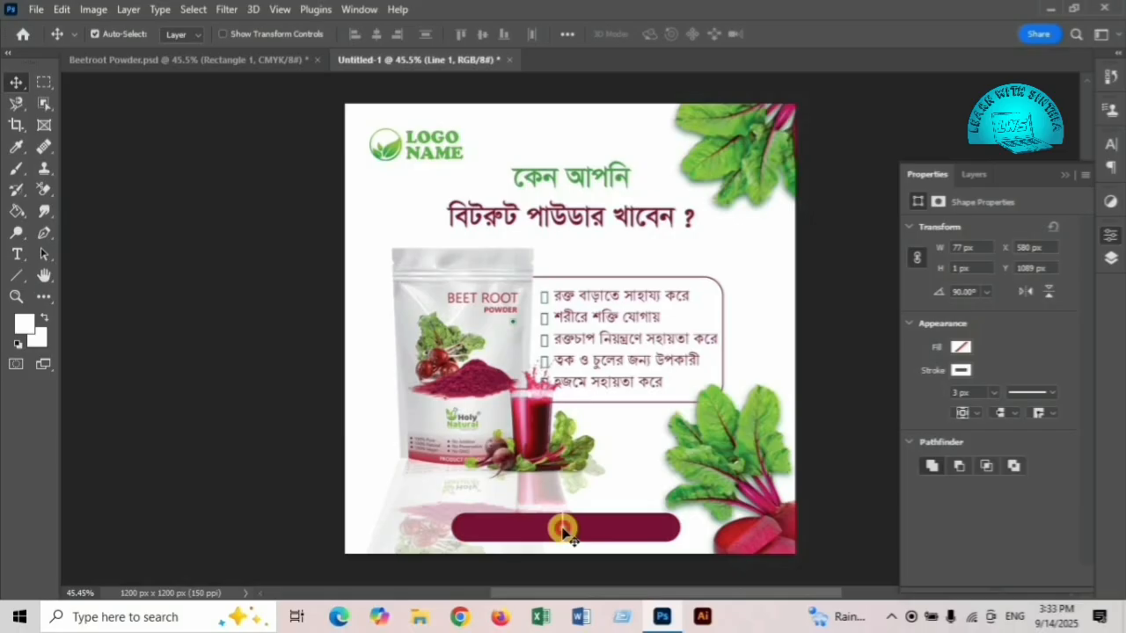
pyautogui.moveTo(563, 529); pyautogui.dragTo(566, 528)
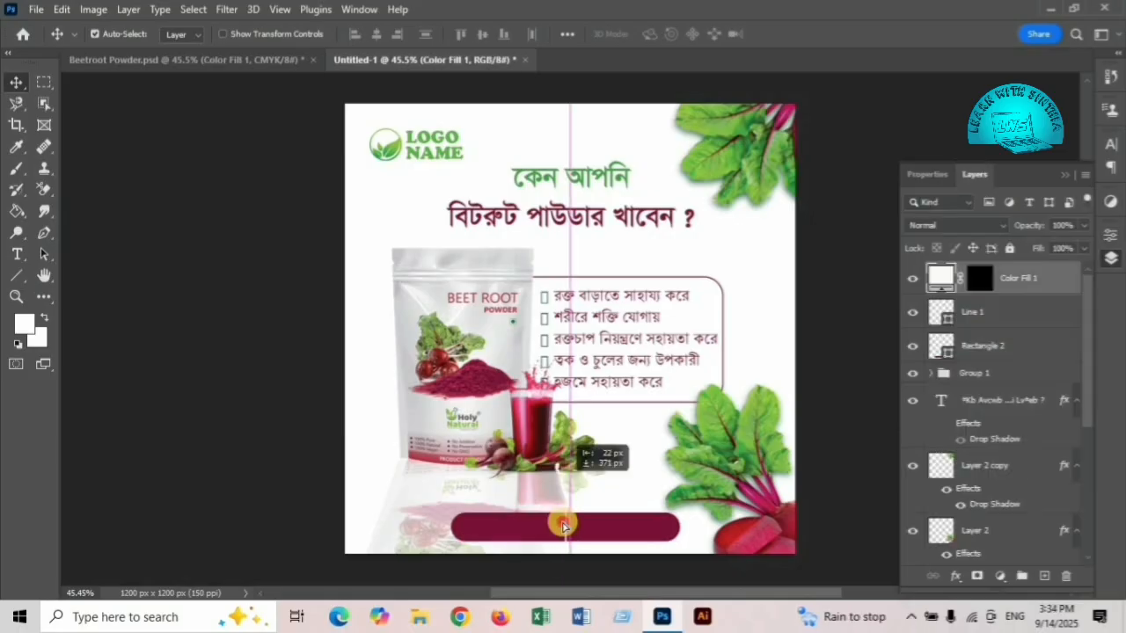
# Place the white phone icon just right of the divider and add the phone number beside it in white 23 pt Nikosh.
pyautogui.moveTo(563, 526)
pyautogui.mouseDown()
pyautogui.moveTo(588, 533)
pyautogui.moveTo(579, 532)
pyautogui.mouseUp()
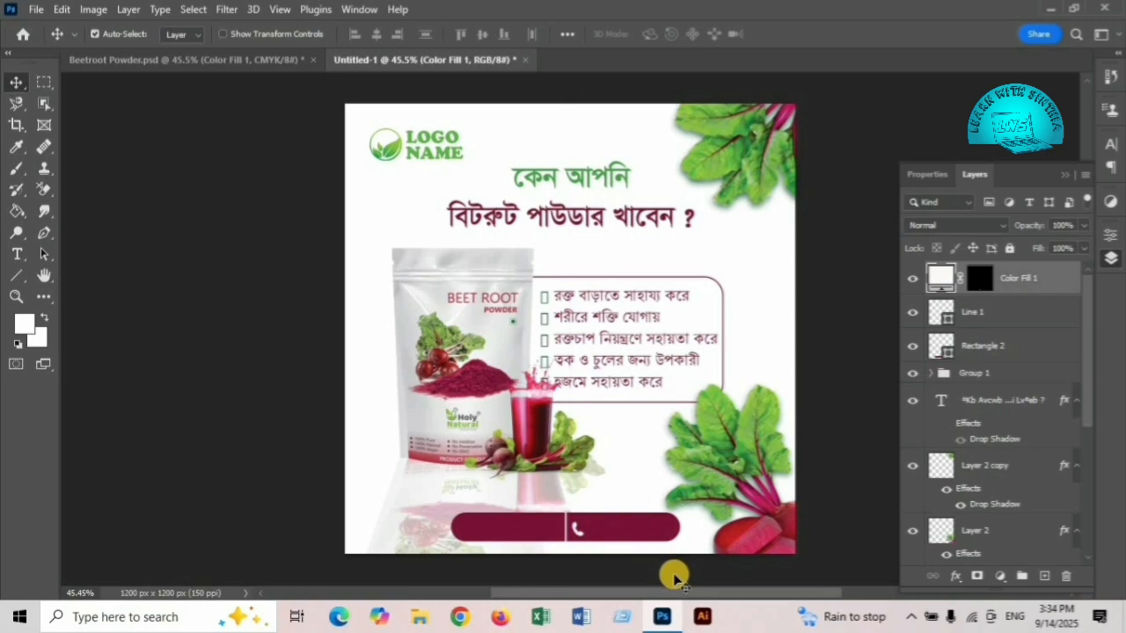
pyautogui.click(17, 254)
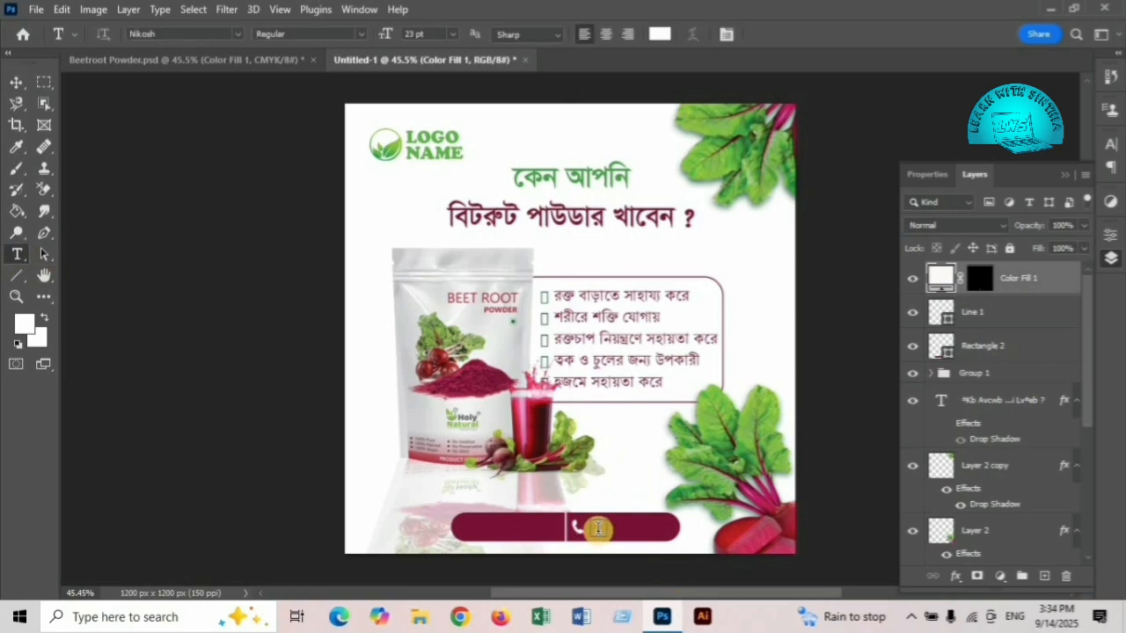
pyautogui.click(598, 528)
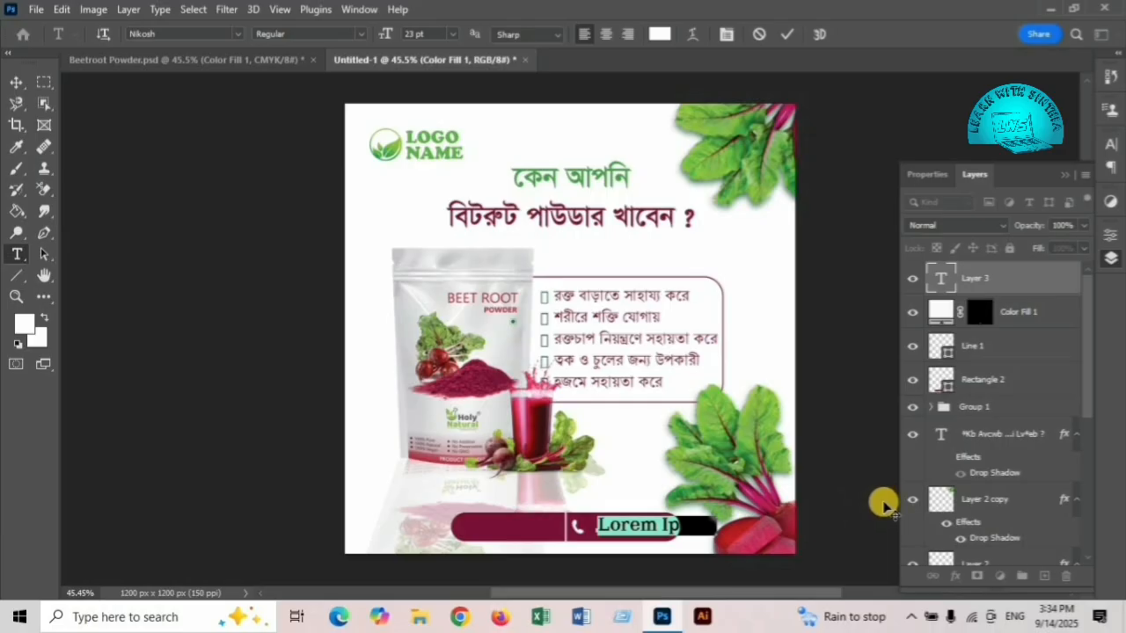
pyautogui.write('01710000')
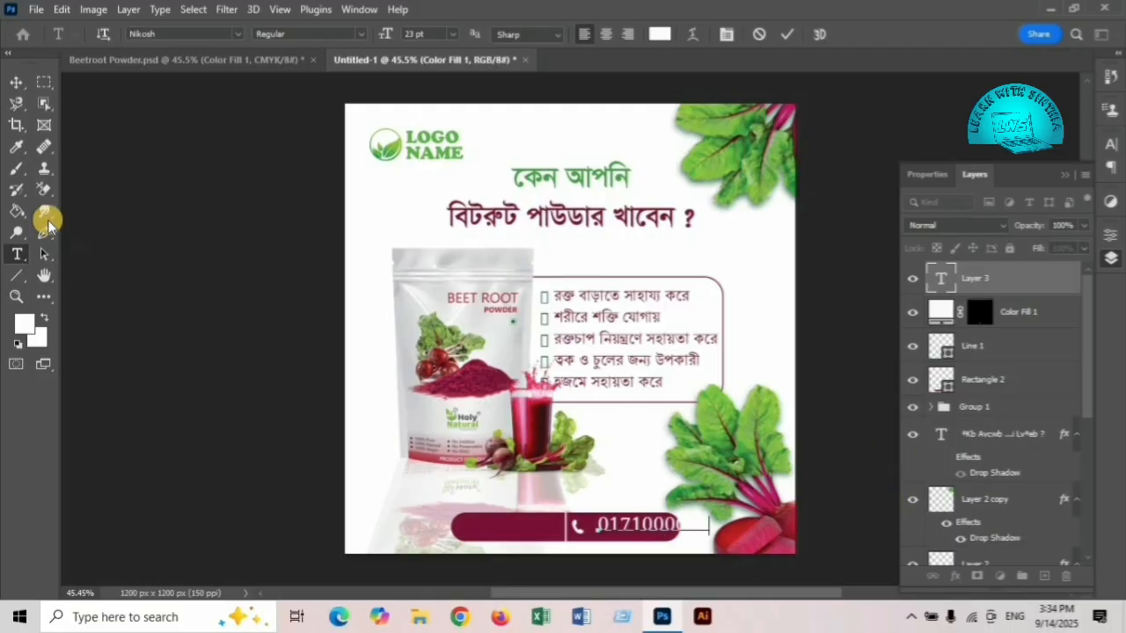
pyautogui.click(16, 82)
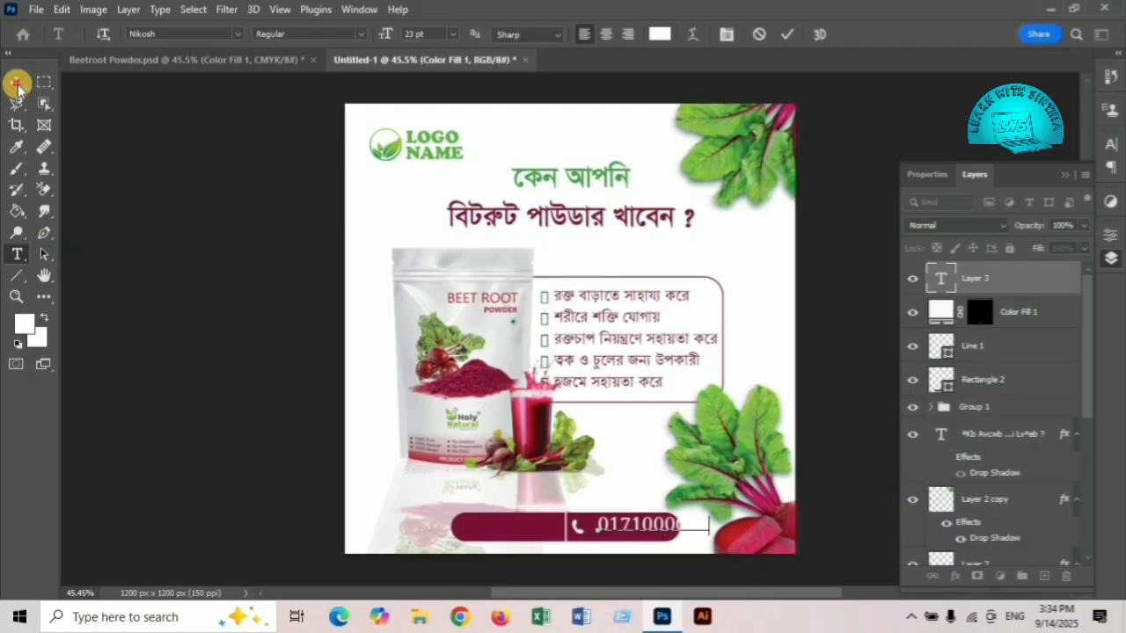
# Scale the phone number text to about 77% and fit it inside the bar beside the phone icon, nudging it down slightly.
pyautogui.hotkey('ctrl', 't')
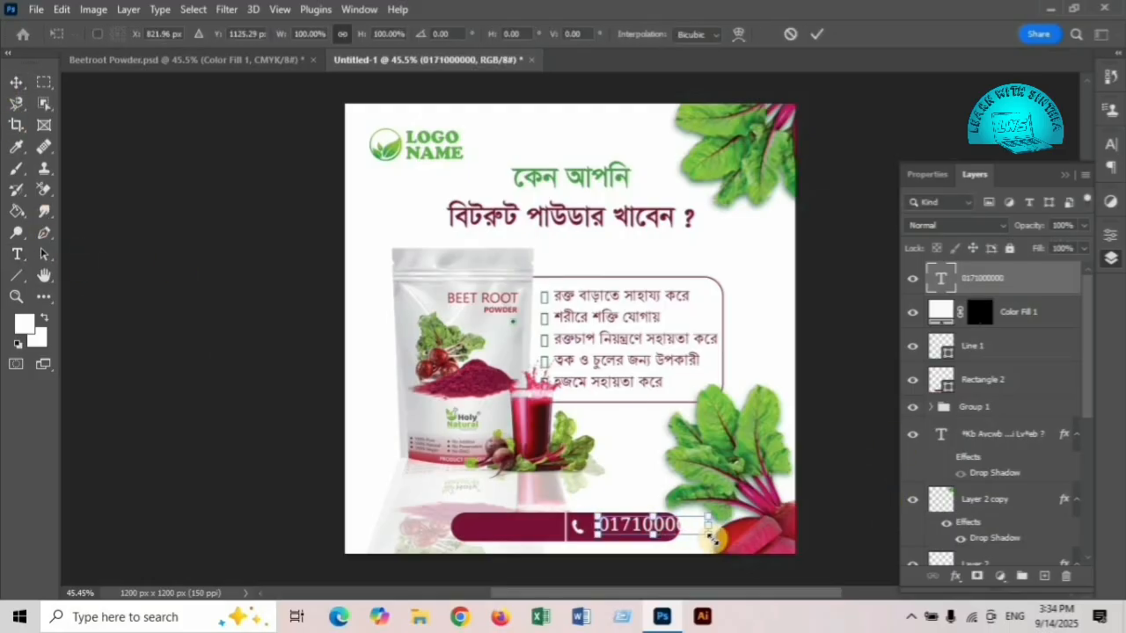
pyautogui.moveTo(714, 542); pyautogui.dragTo(648, 528)
pyautogui.moveTo(649, 532); pyautogui.dragTo(649, 532)
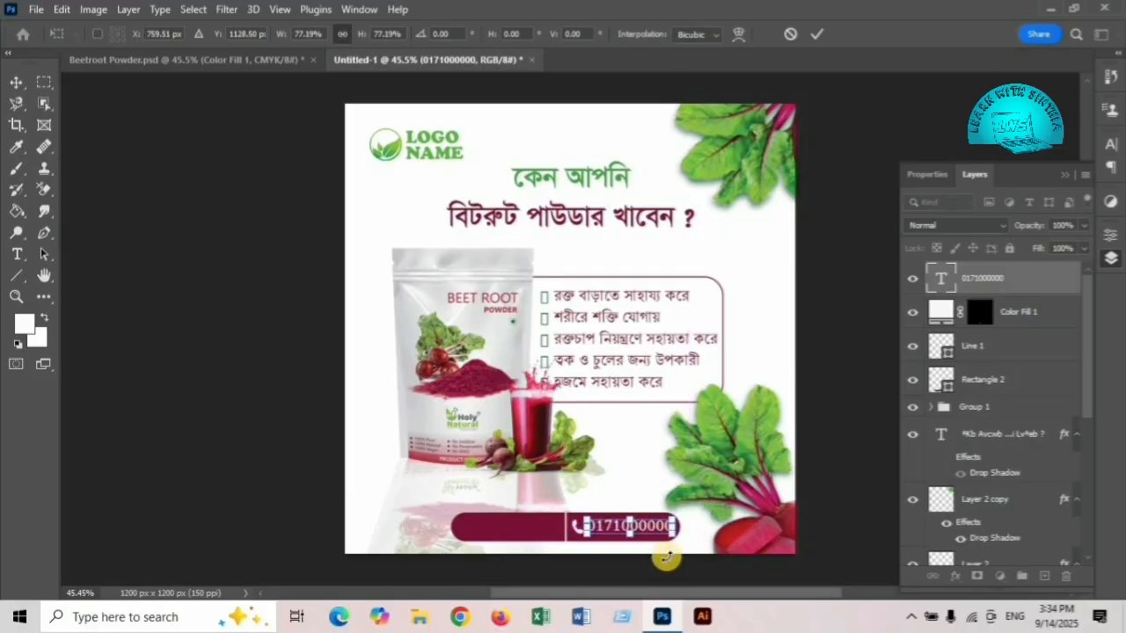
pyautogui.press('Down')
pyautogui.press('Down')
pyautogui.press('Down')
pyautogui.moveTo(495, 500); pyautogui.dragTo(472, 526)
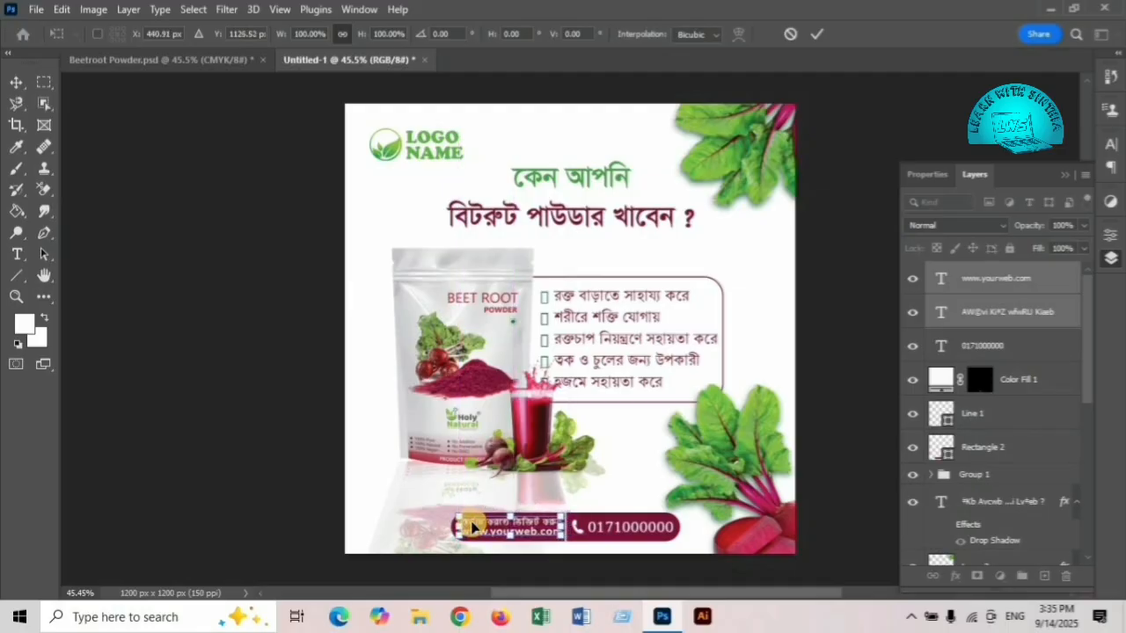
pyautogui.press('Return')
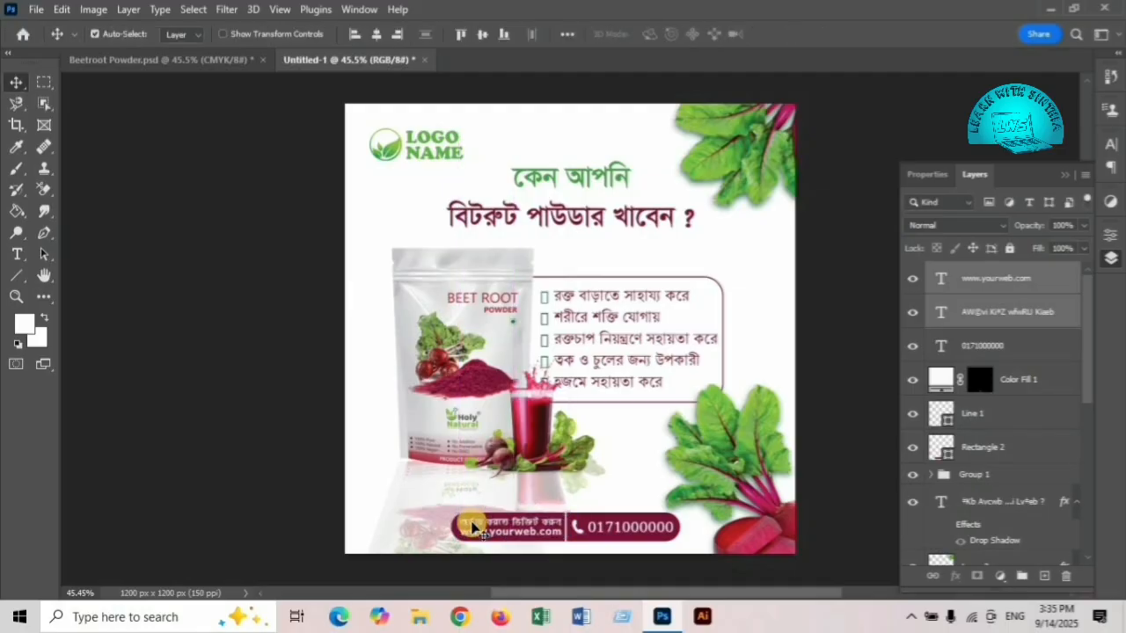